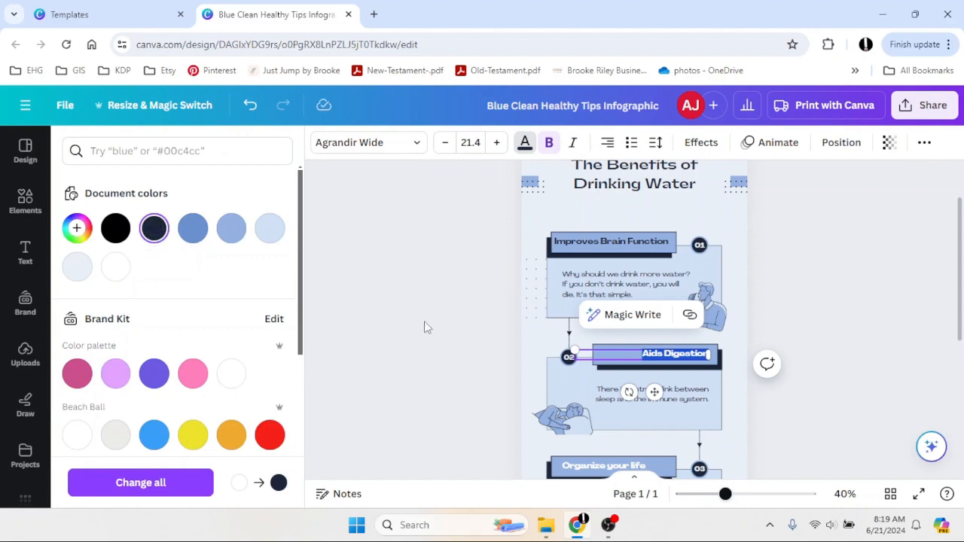
Narrow the text box of the "Aids Digestion" heading to about 244 wide and center it within its blue banner.
click(427, 322)
scroll(428, 323, down, 1)
click(530, 287)
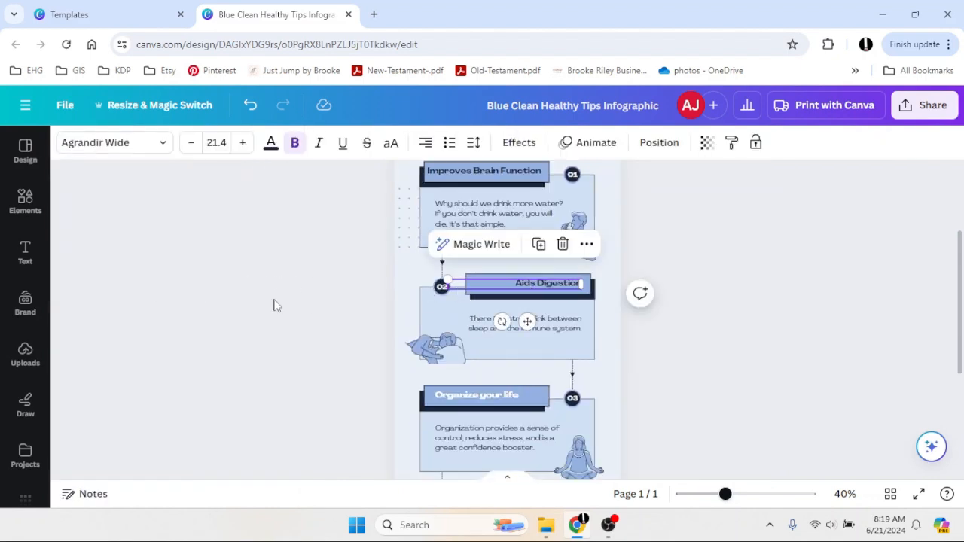
click(324, 301)
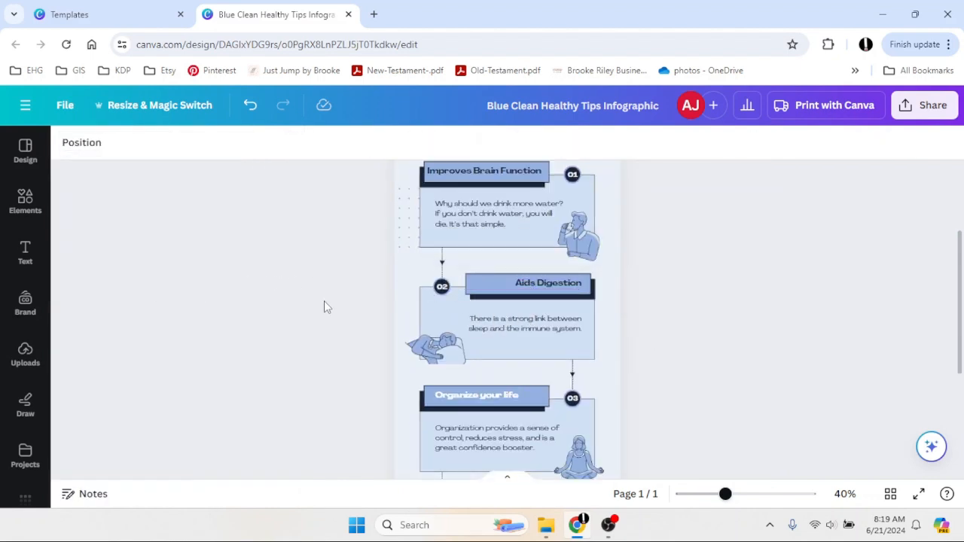
click(533, 287)
double_click(557, 286)
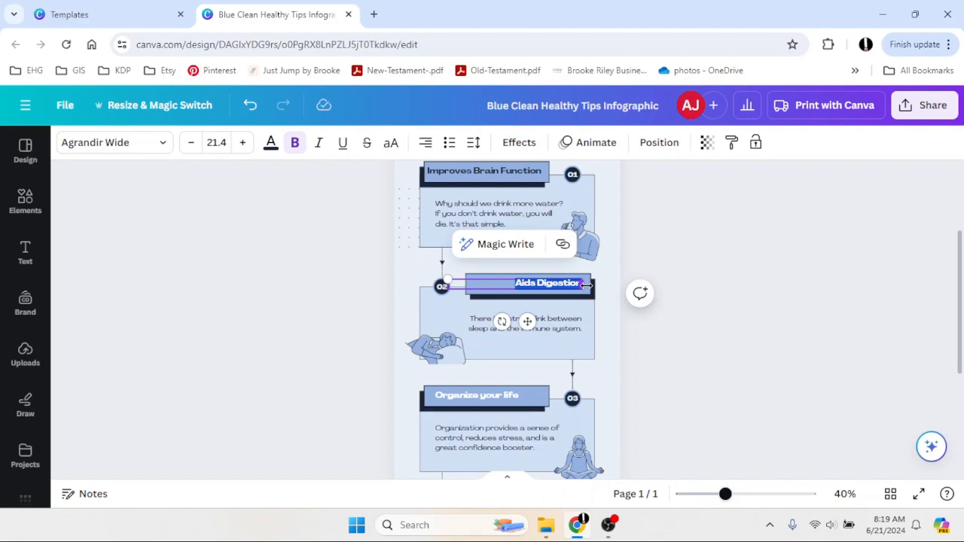
drag(585, 285, 519, 281)
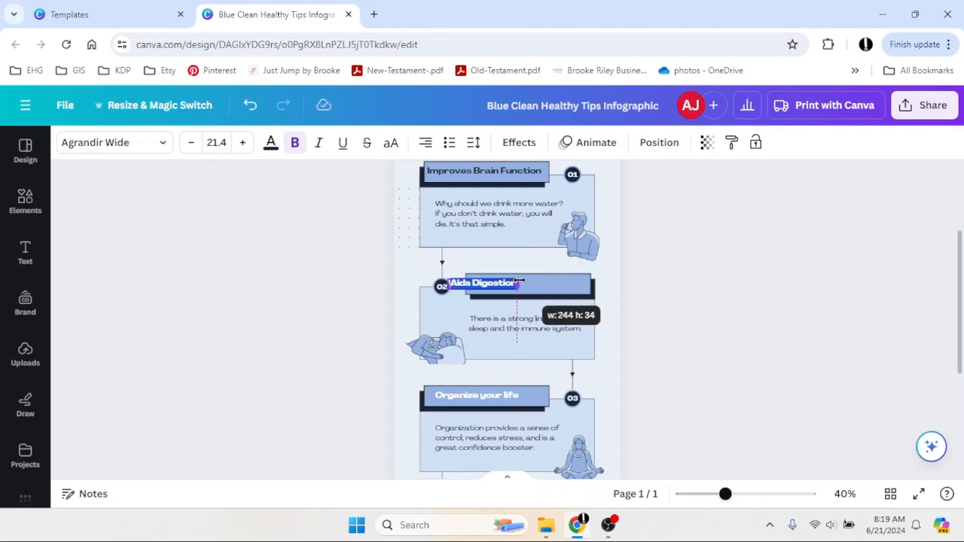
click(443, 288)
click(470, 288)
drag(502, 320, 543, 322)
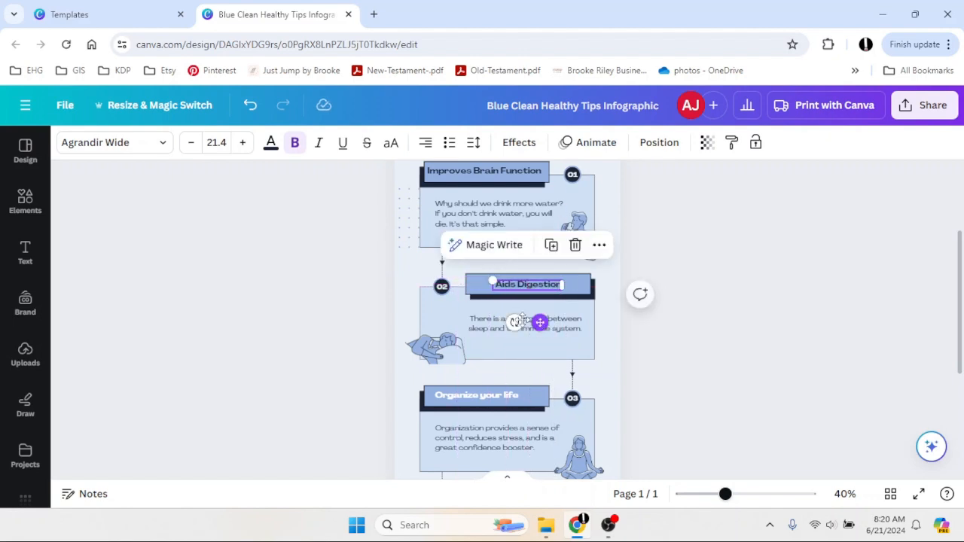
click(397, 305)
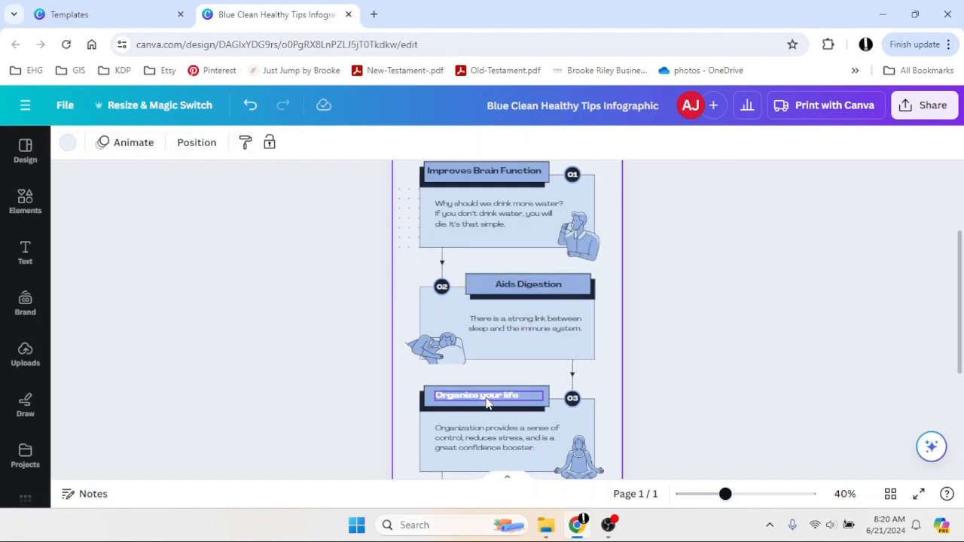
Replace the section 03 heading with "Boosts Energy Levels" and color it dark navy from the document colors.
double_click(486, 403)
text(Boosts)
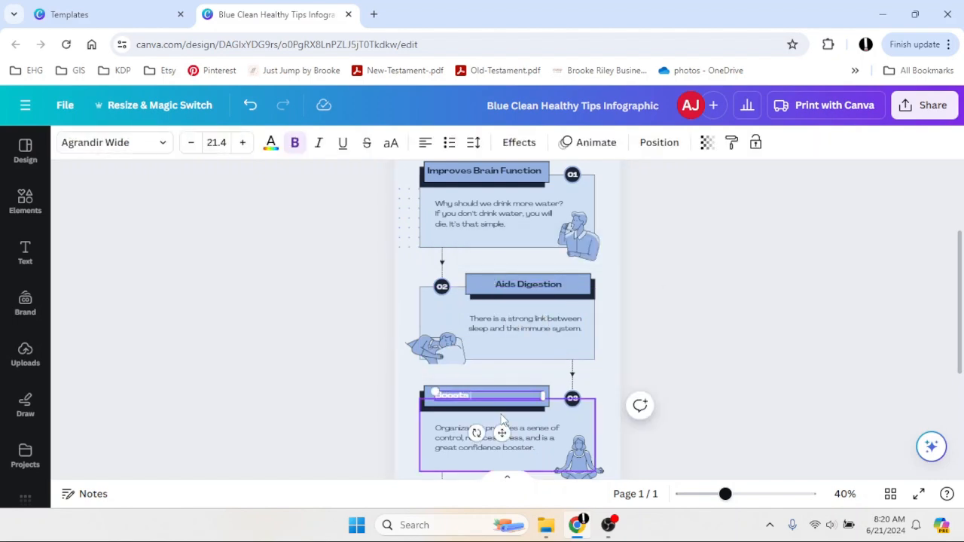
text( Energy Levels)
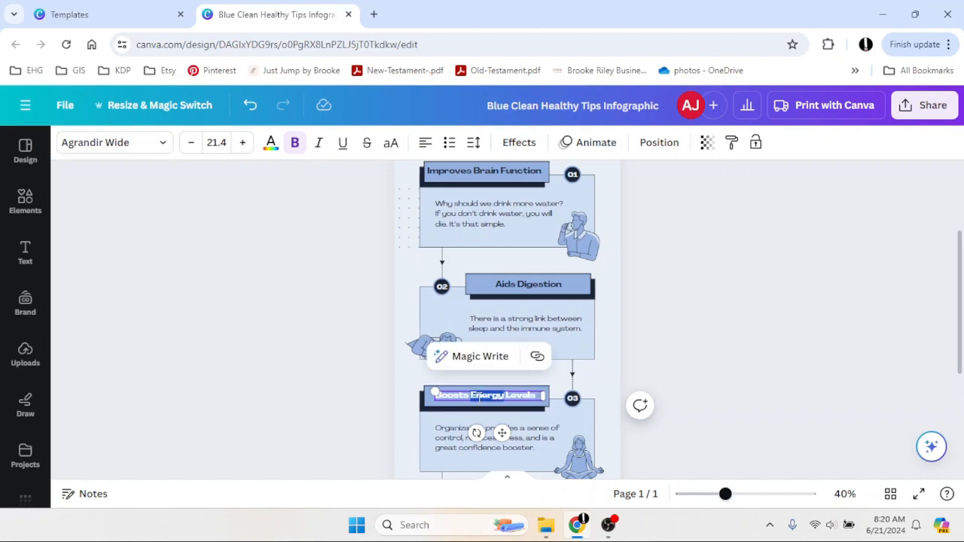
triple_click(529, 393)
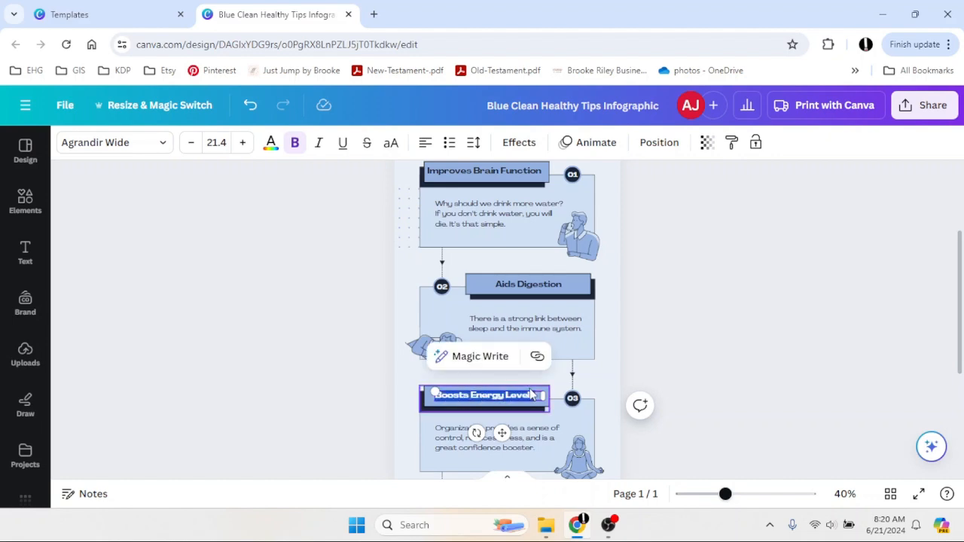
click(271, 143)
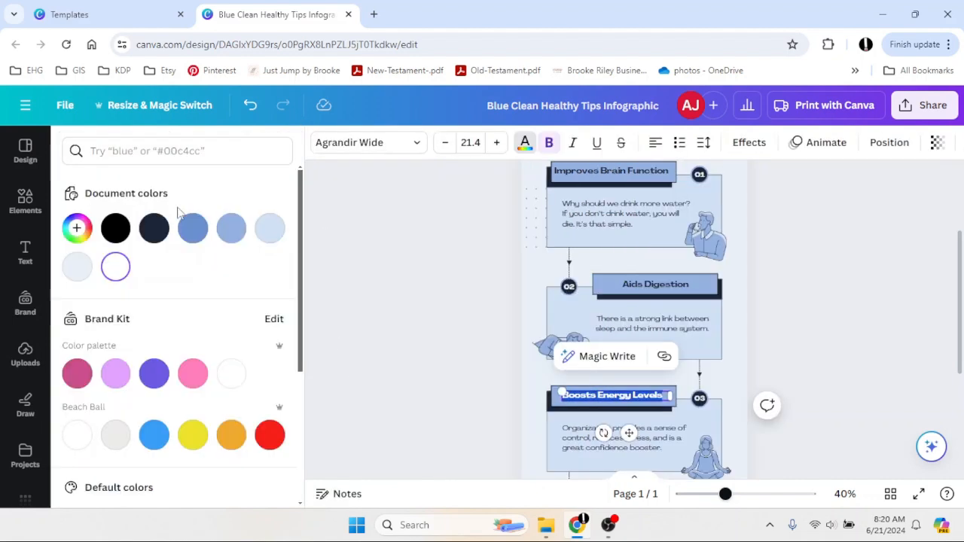
click(149, 238)
click(434, 344)
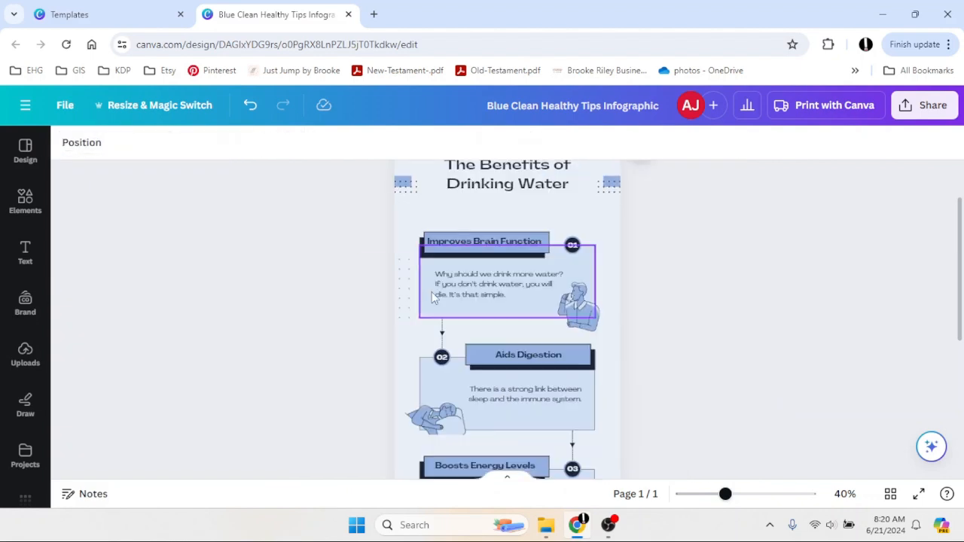
Replace the section 01 description with "Staying hydrated can improve concentration.".
click(467, 285)
double_click(468, 284)
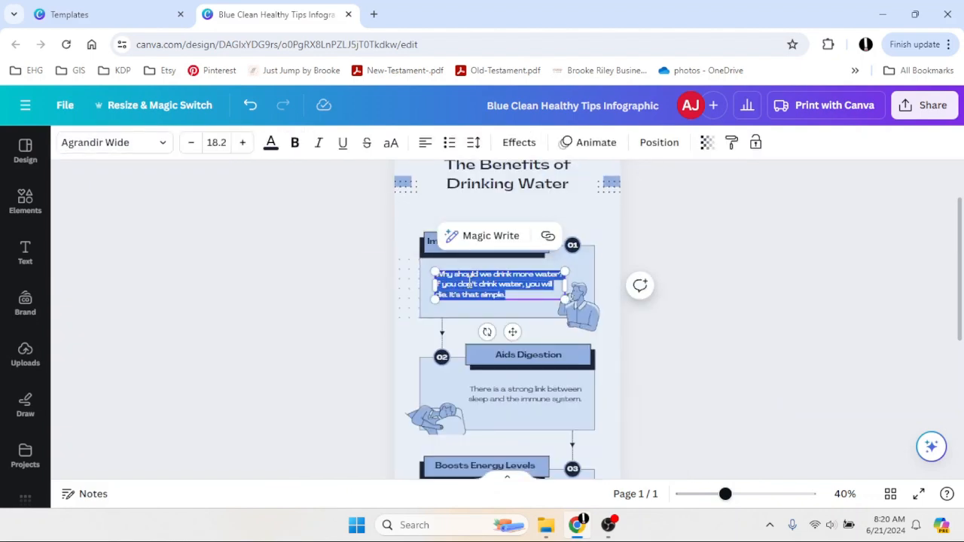
key(BackSpace)
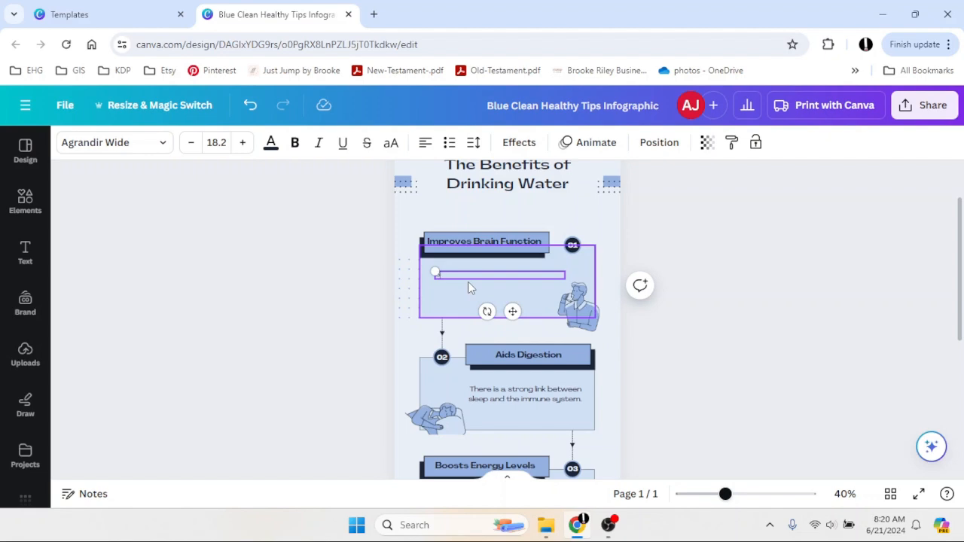
text(Staying hydrated can improve concen)
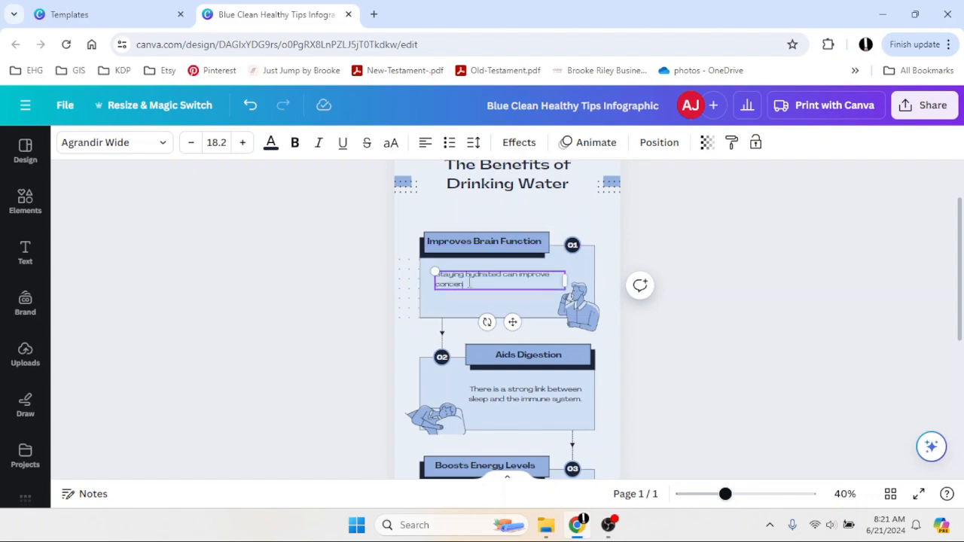
text(tration.)
click(373, 319)
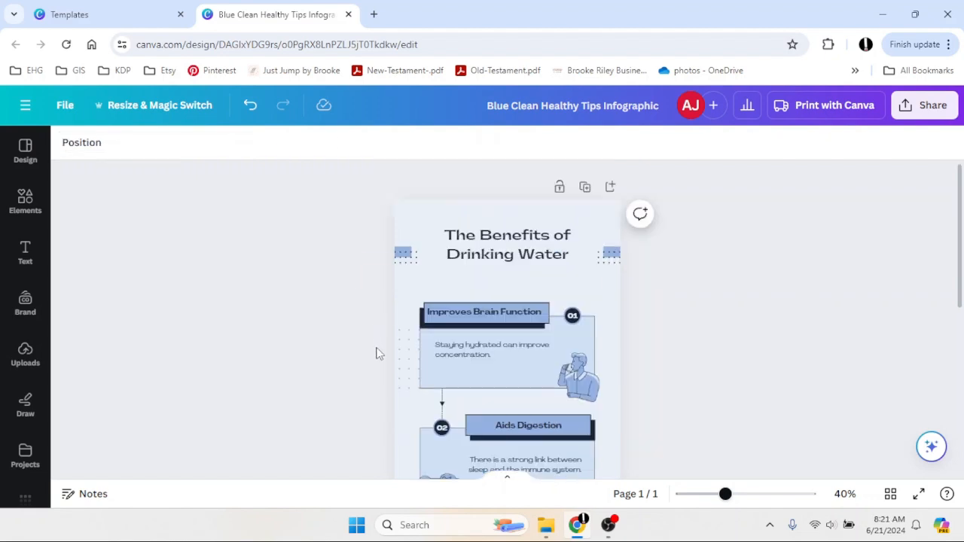
Delete the illustrations of people from sections 01, 02 and 03 of the infographic.
scroll(446, 352, down, 3)
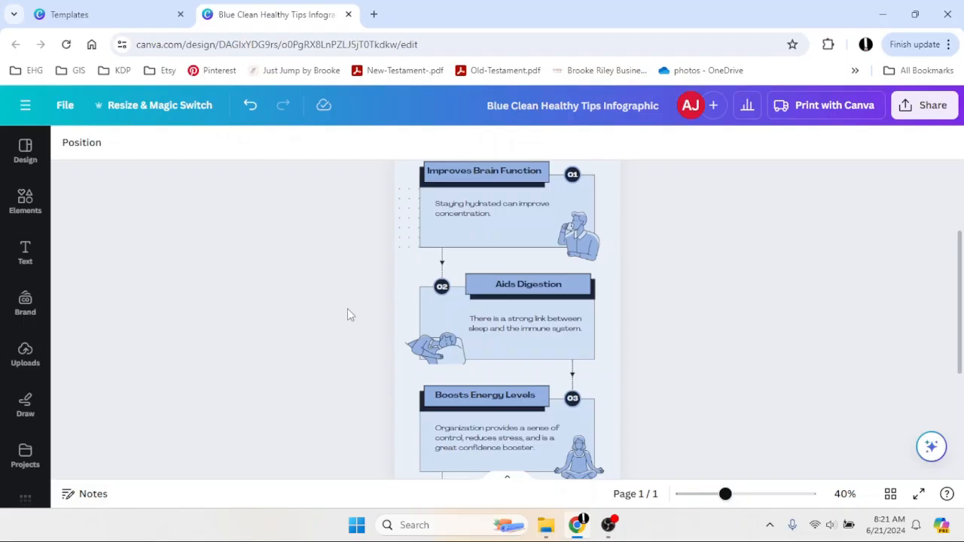
scroll(348, 313, down, 2)
scroll(348, 313, up, 3)
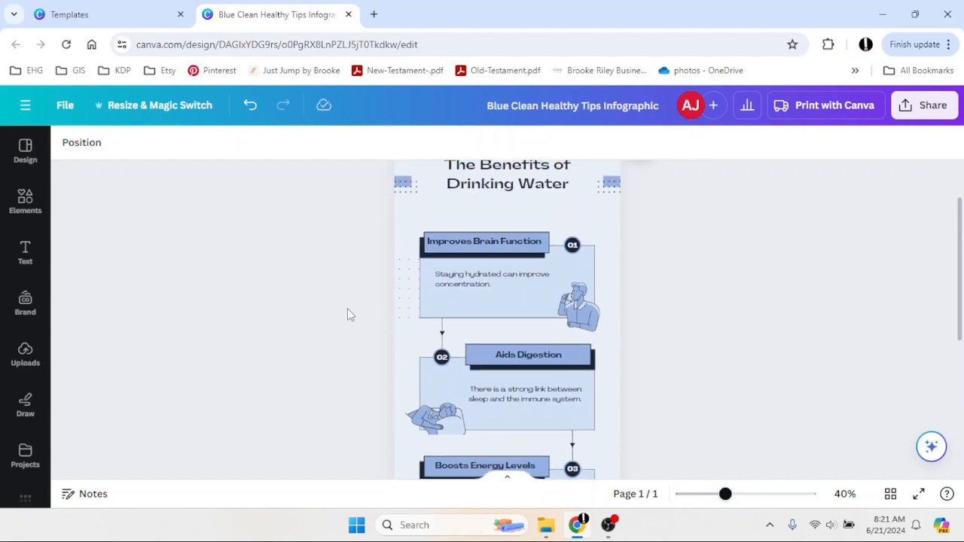
click(576, 323)
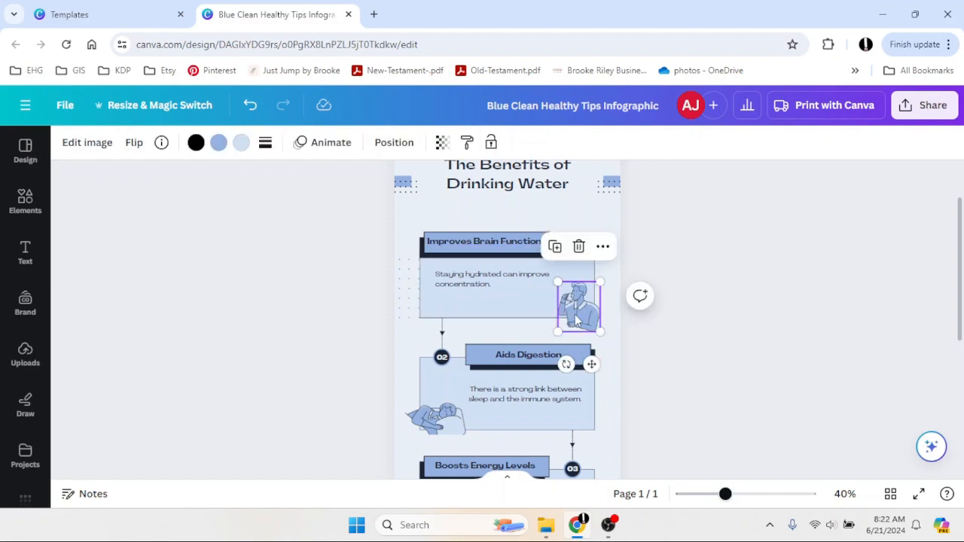
click(576, 246)
click(444, 424)
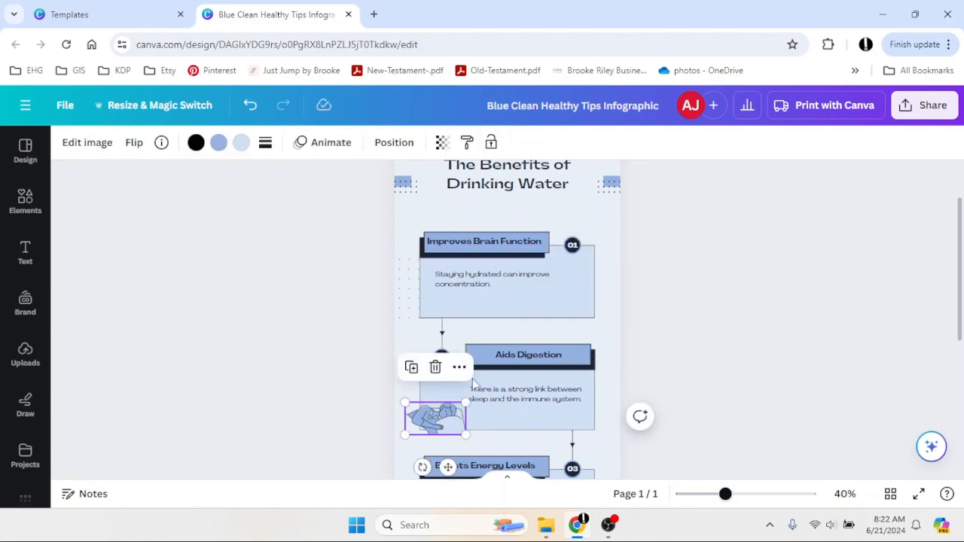
click(437, 366)
scroll(452, 339, down, 3)
click(578, 384)
click(577, 329)
Delete the whole section 04, including its heading, text, box, connector, illustration and dot pattern.
scroll(474, 331, down, 3)
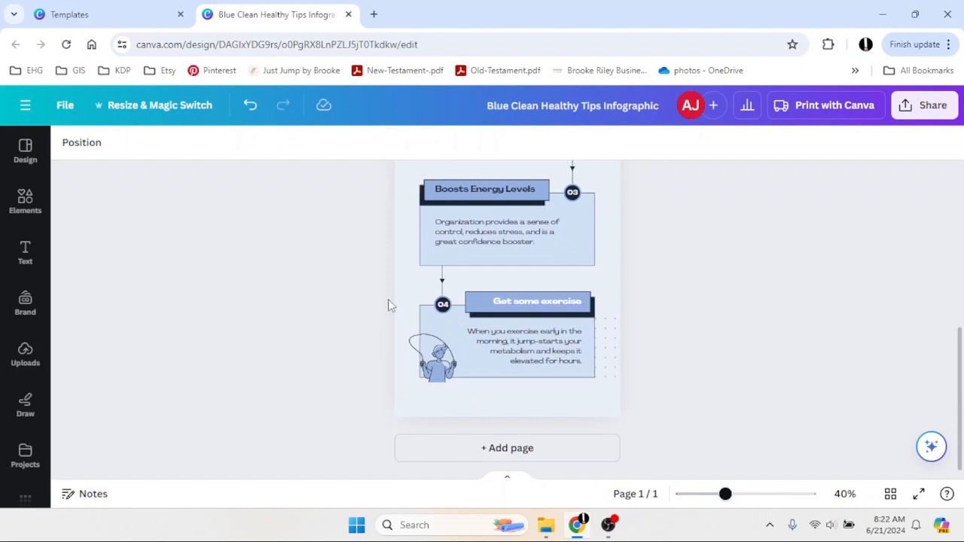
drag(384, 278, 618, 359)
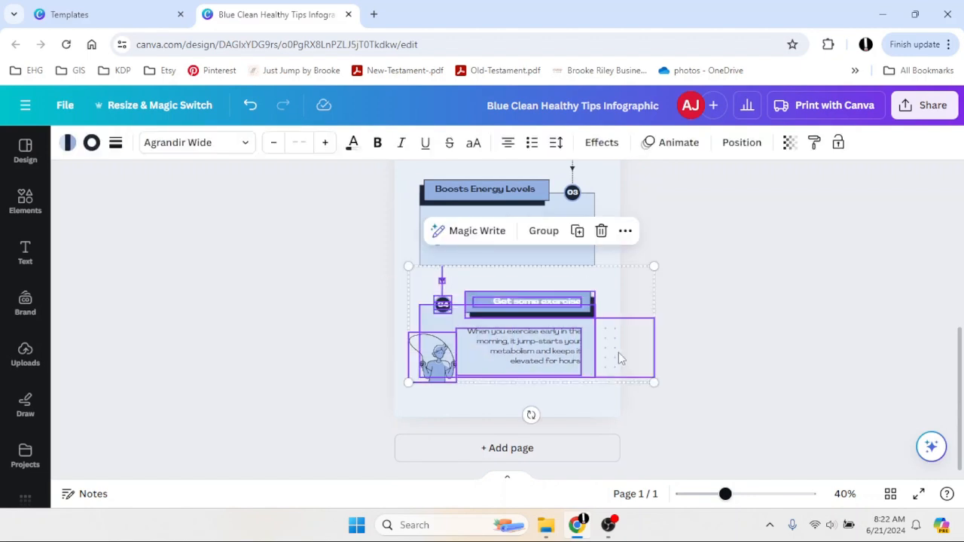
click(601, 230)
Search the elements for "brain", limit the results to graphics, and add the outlined brain graphic to the page.
scroll(384, 226, up, 5)
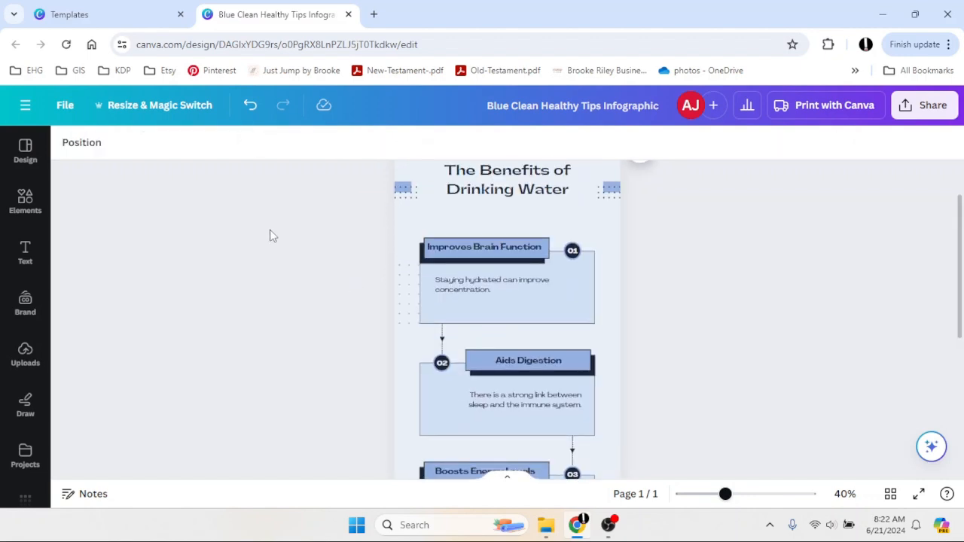
click(25, 202)
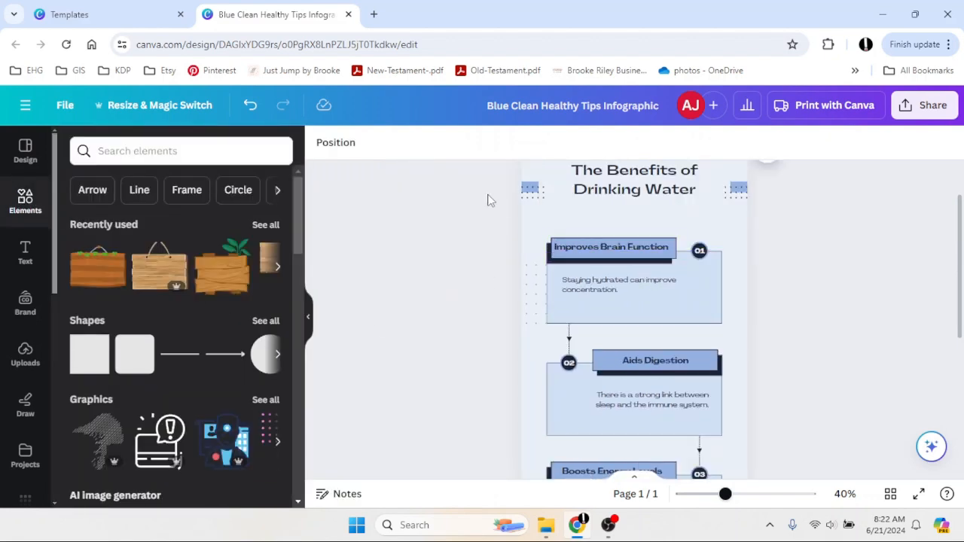
click(240, 154)
text(brain)
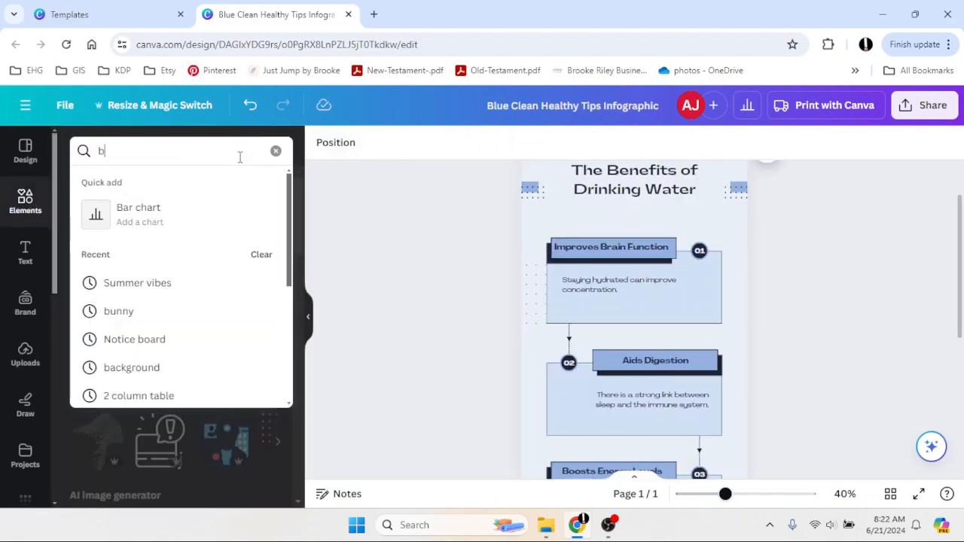
key(Return)
click(123, 189)
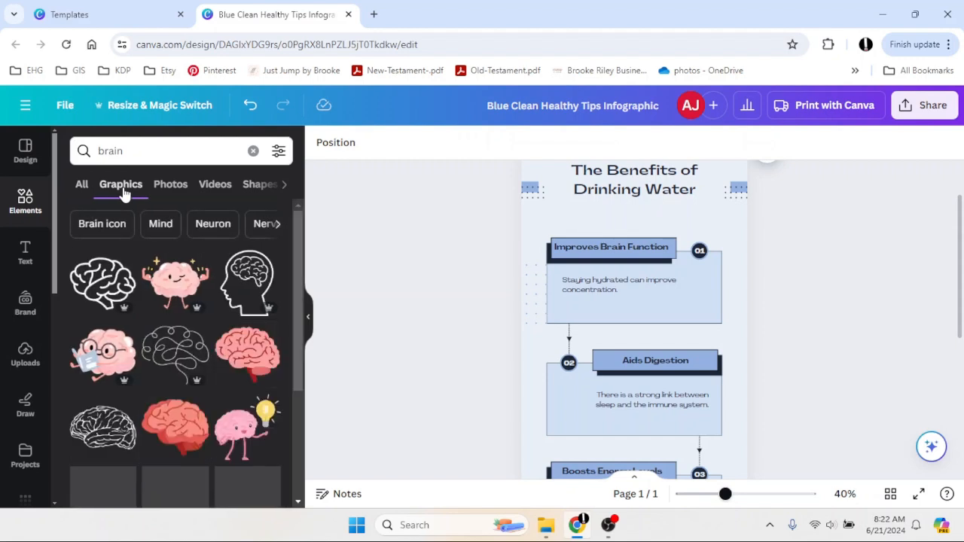
click(104, 290)
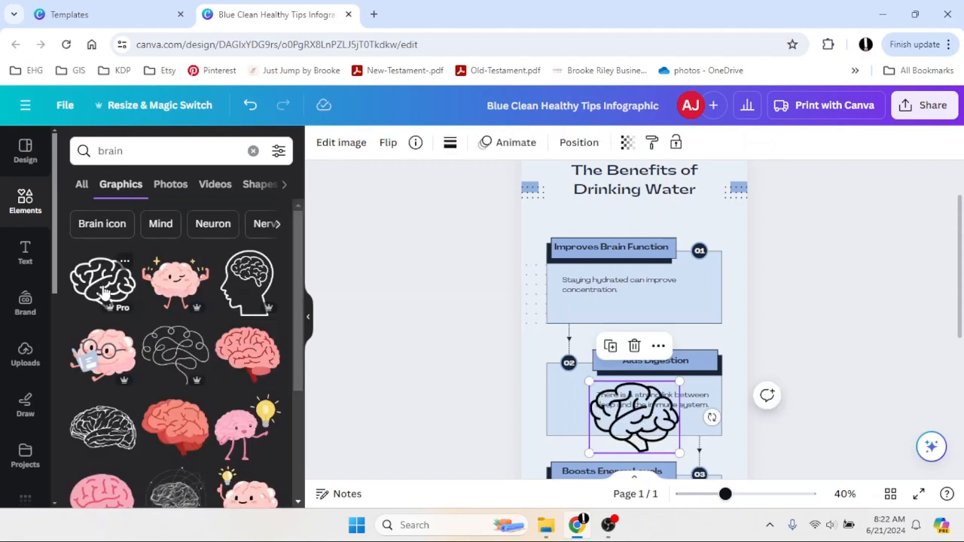
Shrink the brain graphic and place it beside the description in the section 01 box.
drag(589, 453, 627, 423)
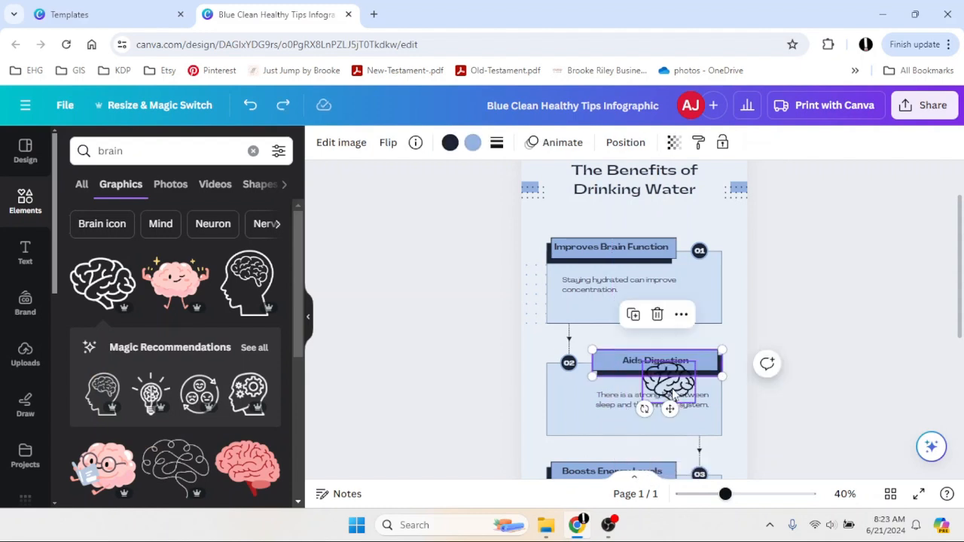
drag(672, 395, 701, 294)
click(468, 315)
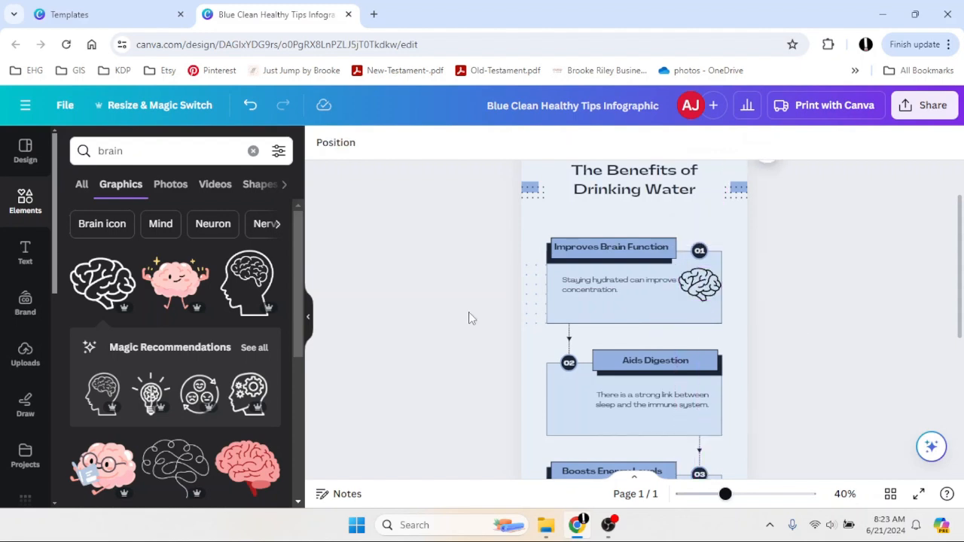
Change the brain graphic's color from black to the dark navy document color.
click(706, 298)
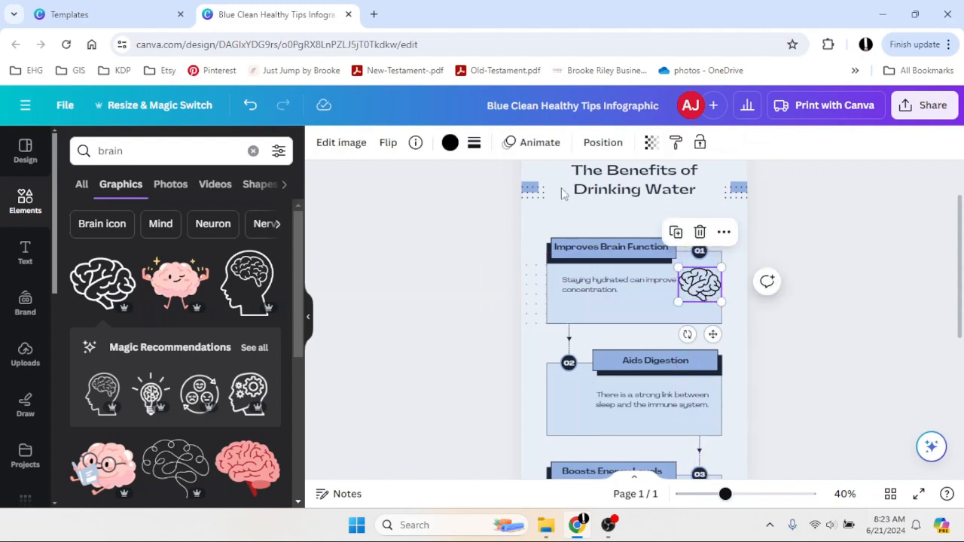
click(443, 149)
click(154, 232)
click(459, 289)
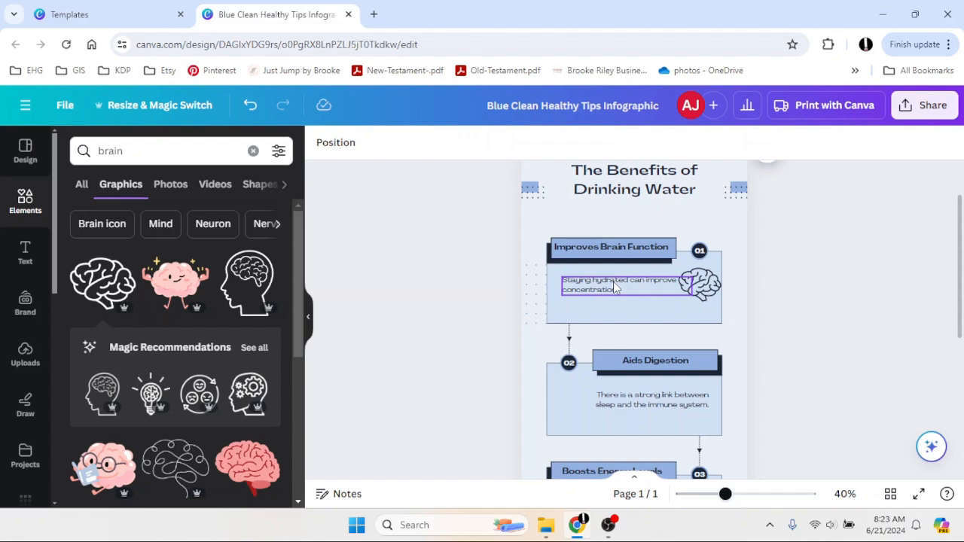
Align the section 01 description and the brain graphic to each other's vertical middle.
click(616, 287)
shift+click(681, 285)
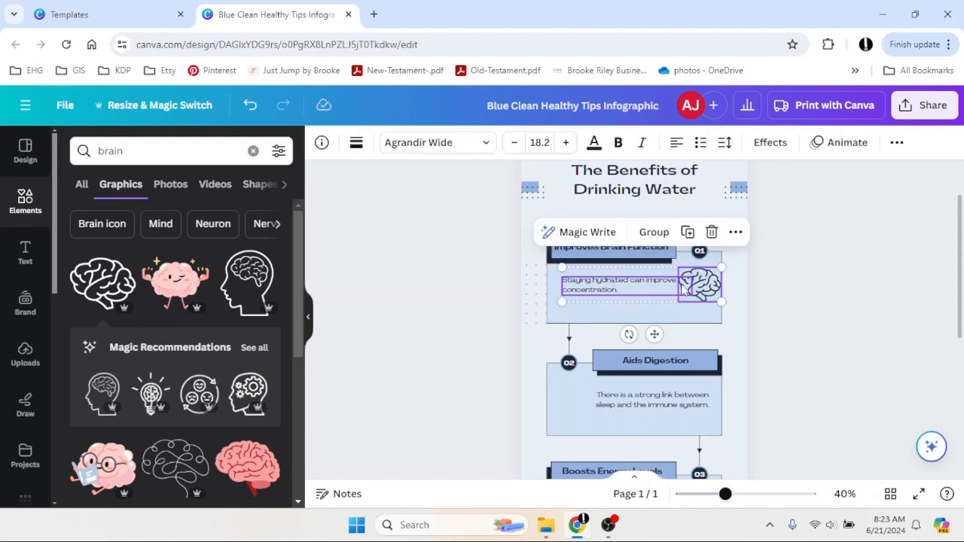
click(308, 317)
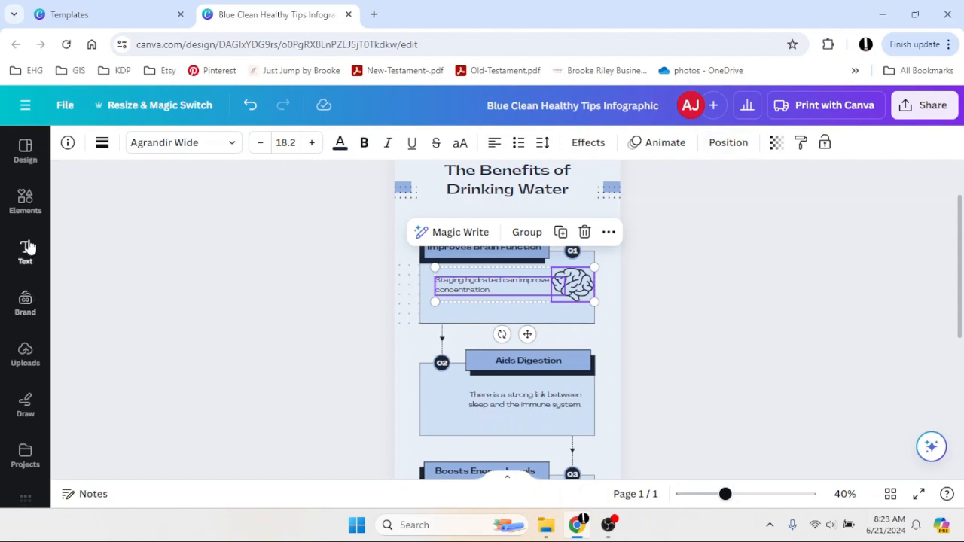
click(25, 203)
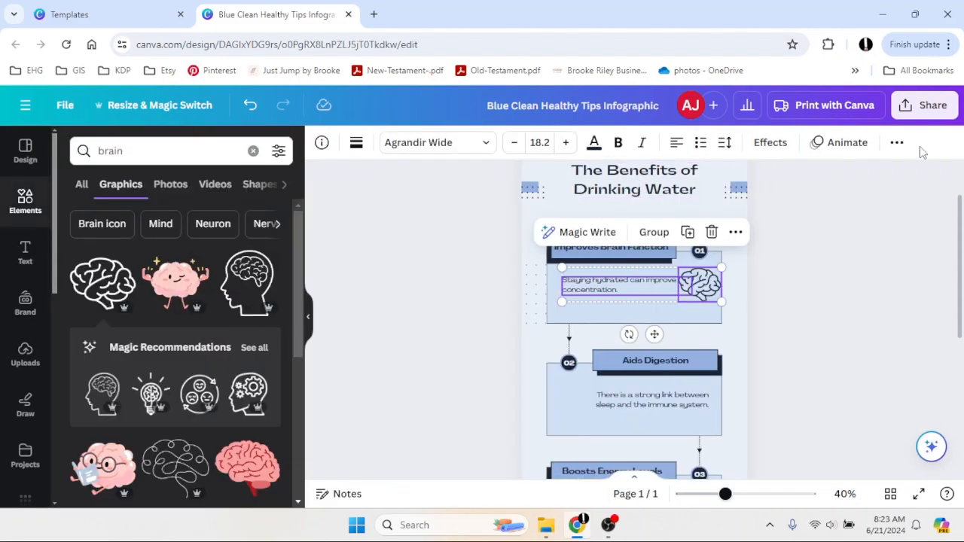
click(897, 143)
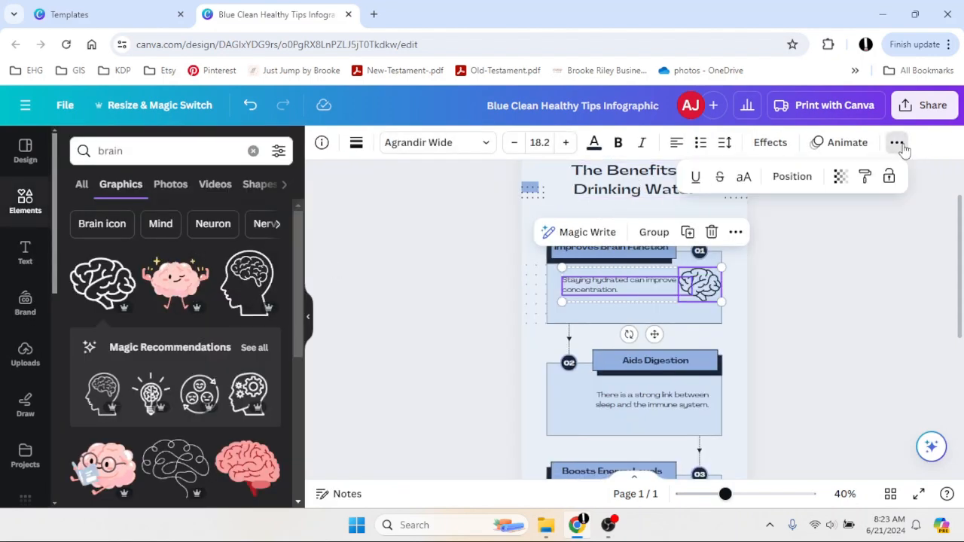
click(788, 187)
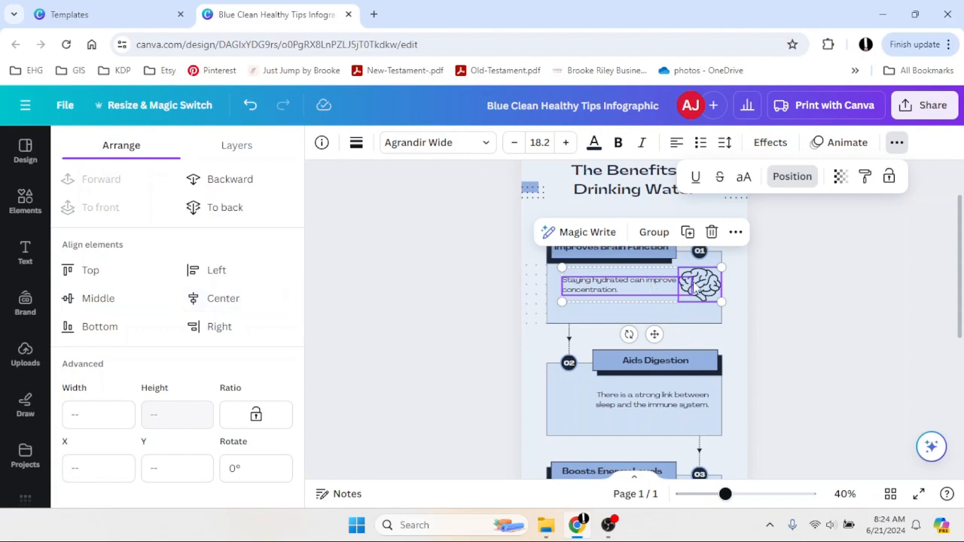
click(66, 304)
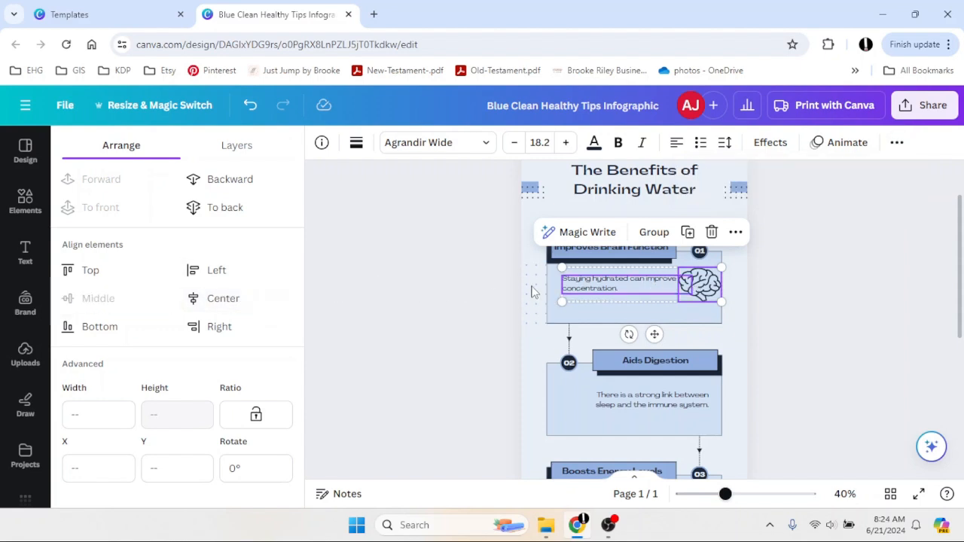
click(407, 292)
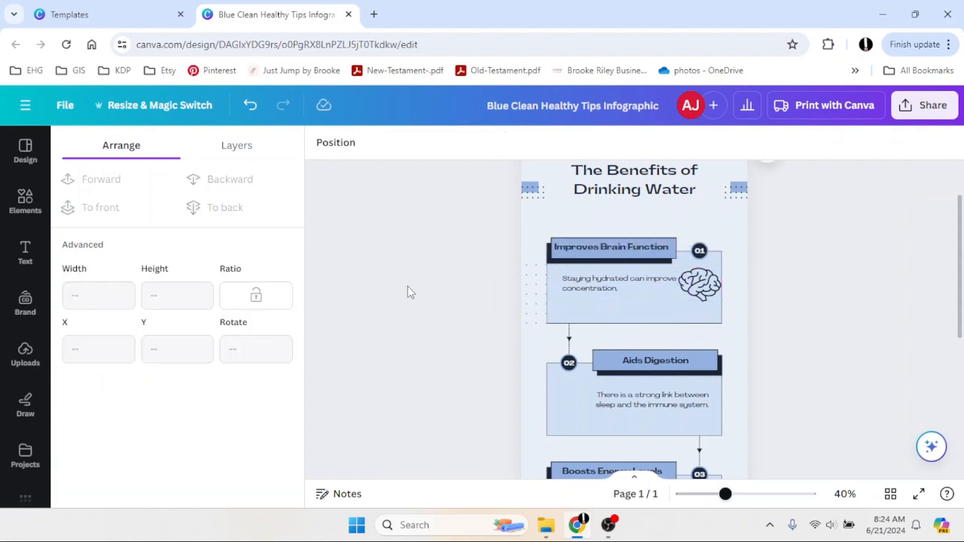
Shift the section 01 description slightly down and realign it with the brain graphic by their vertical middles.
drag(576, 285, 581, 301)
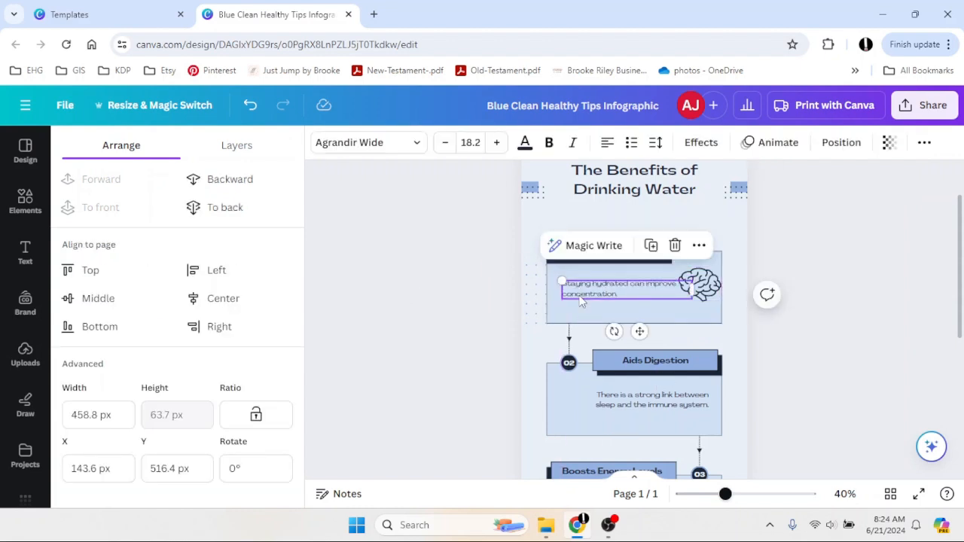
click(469, 299)
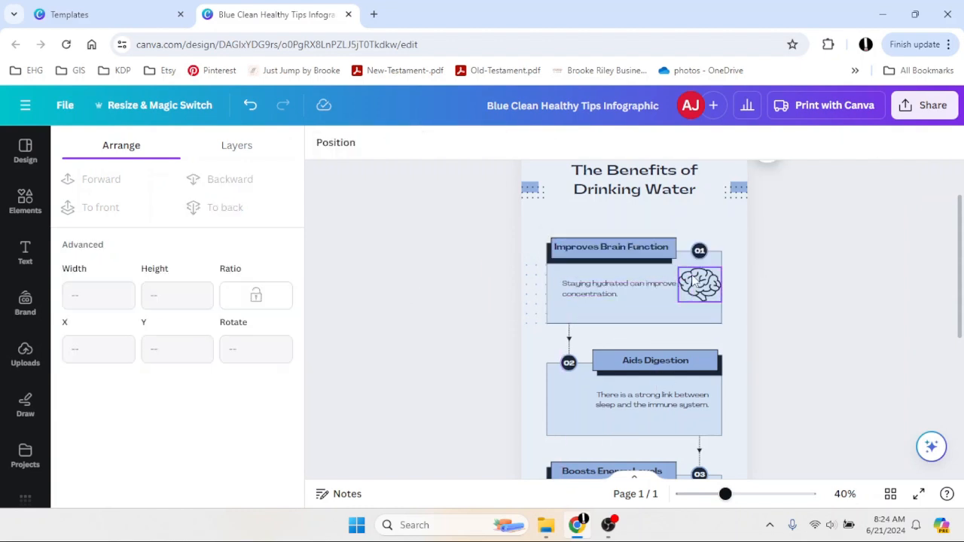
click(701, 284)
shift+click(600, 294)
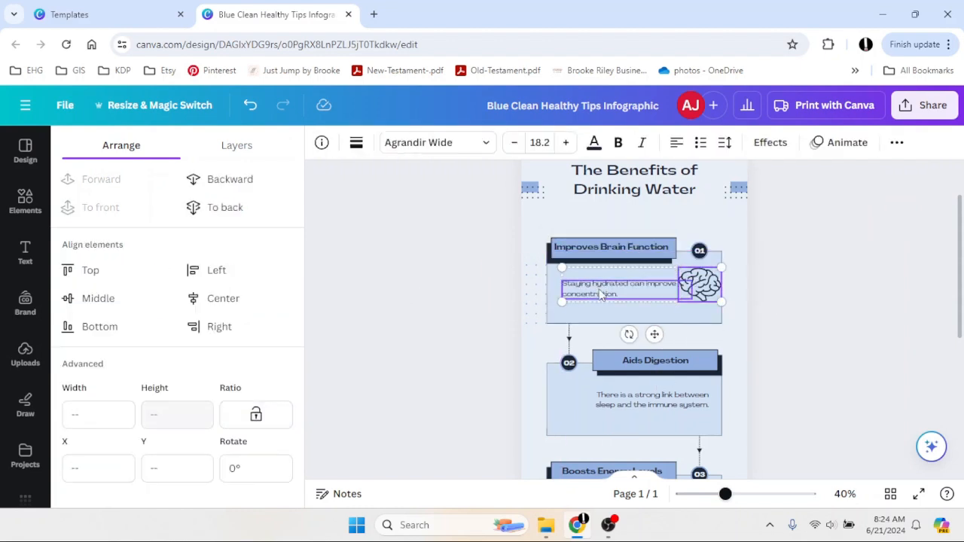
click(92, 299)
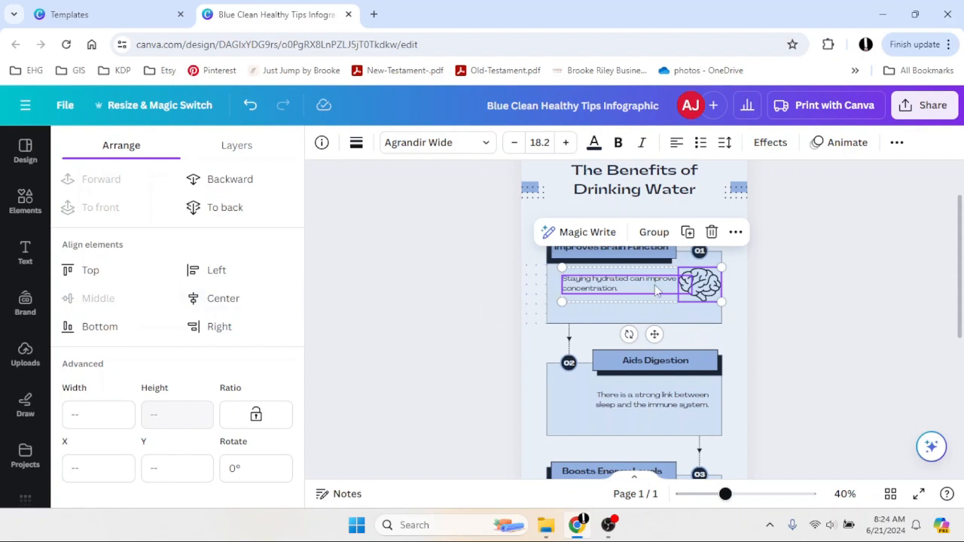
click(561, 314)
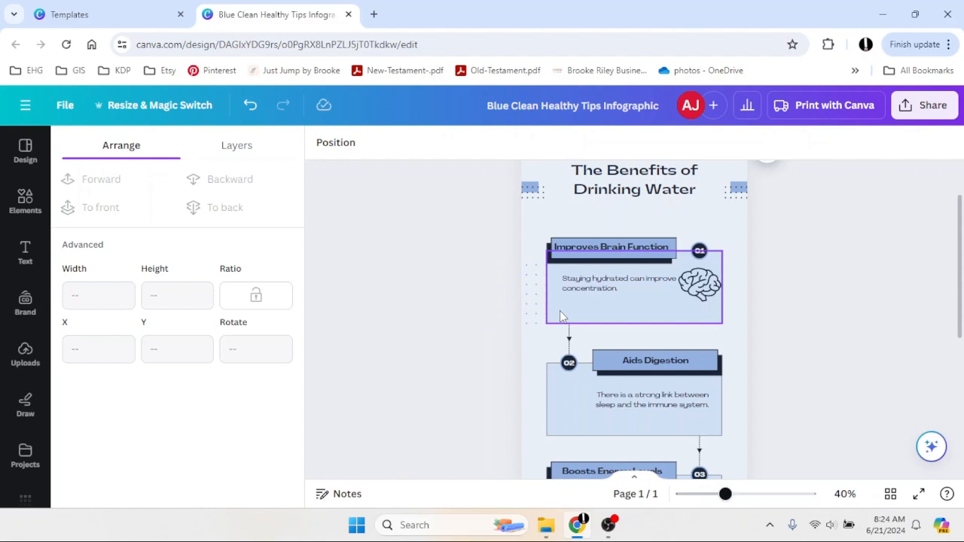
Move the section 02 background box left to X 40.3 px and center-align it with the section 01 background box.
click(560, 310)
shift+click(563, 387)
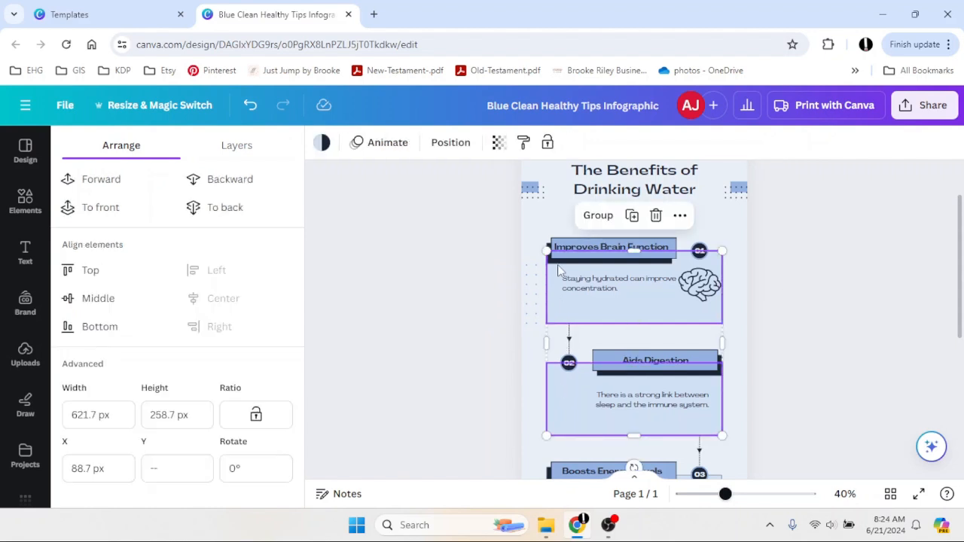
click(436, 168)
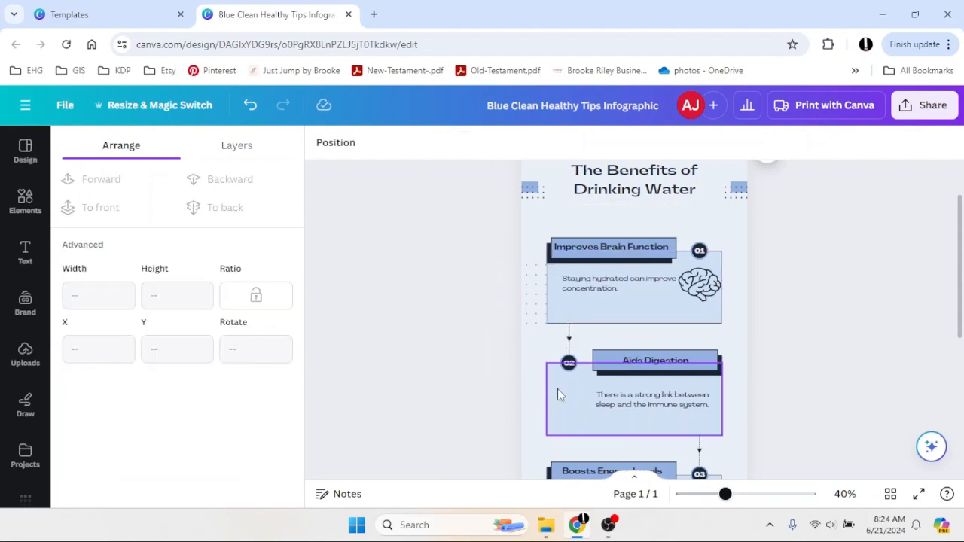
drag(557, 388, 545, 388)
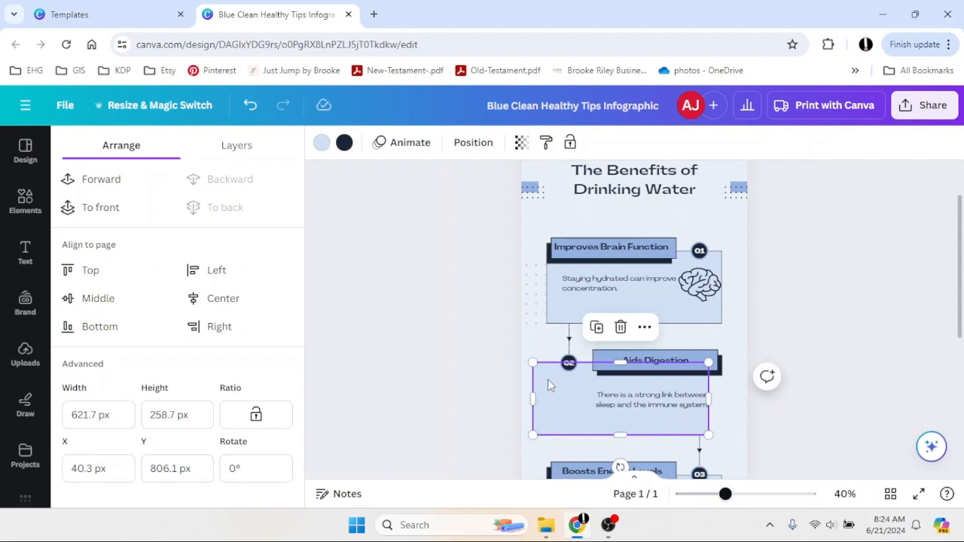
shift+click(561, 313)
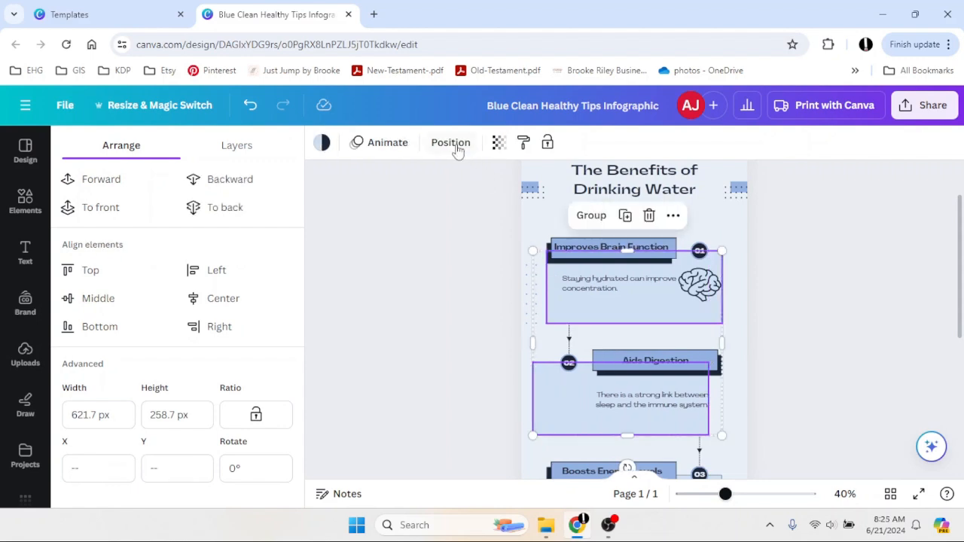
click(194, 305)
click(348, 311)
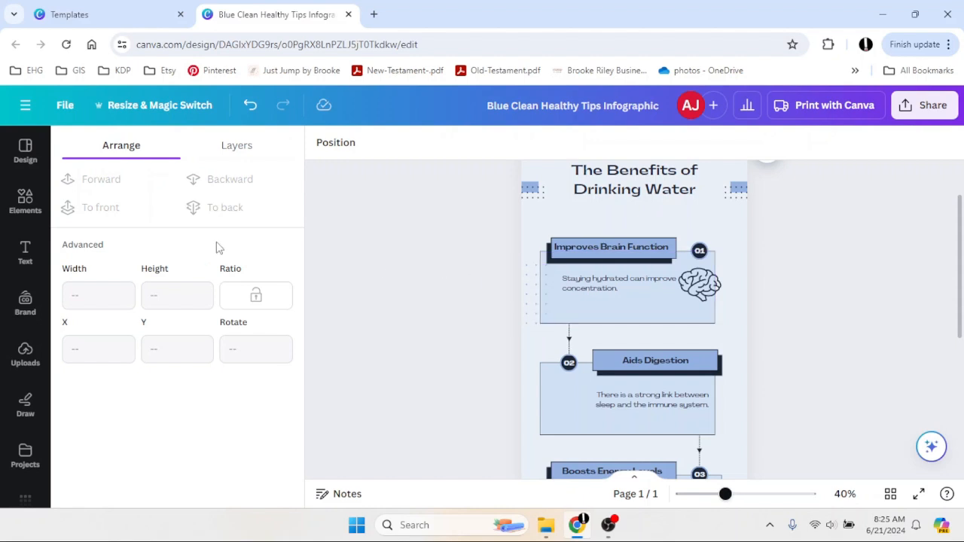
Search the elements for "stomach" and add the outlined stomach graphic to the page.
click(35, 216)
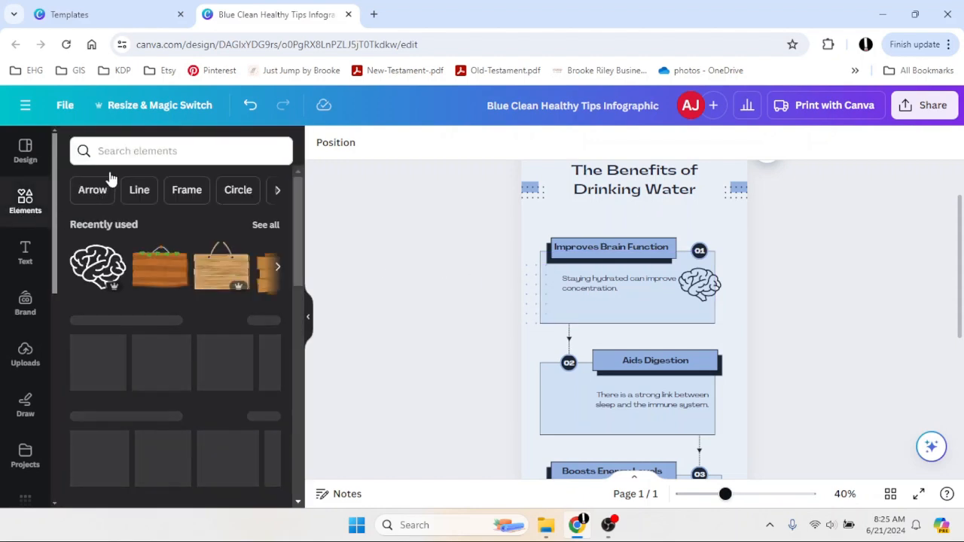
click(105, 152)
text(stomach)
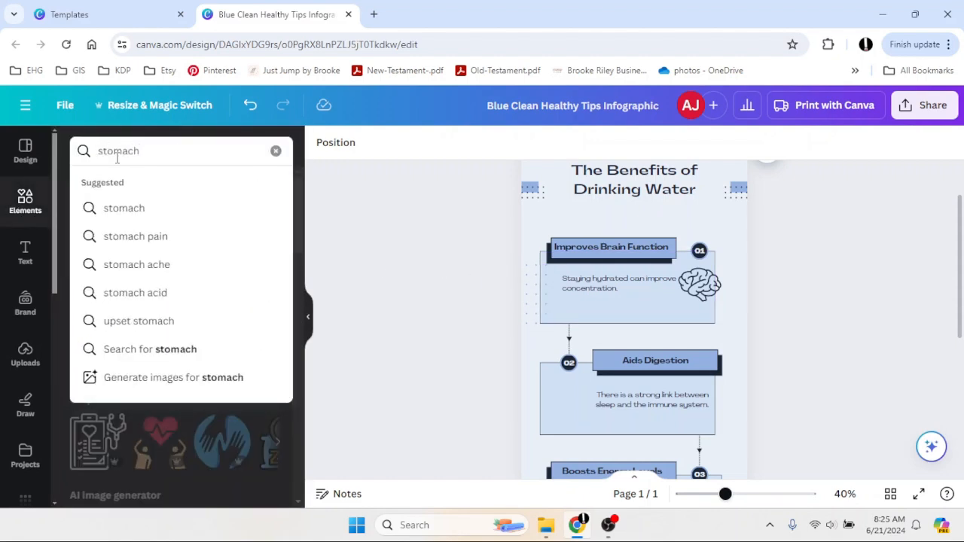
key(Return)
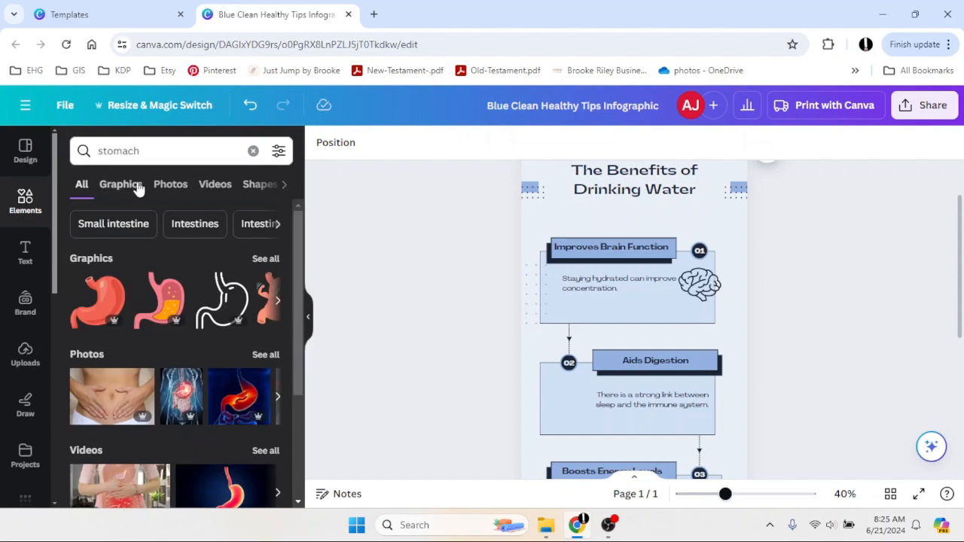
click(236, 302)
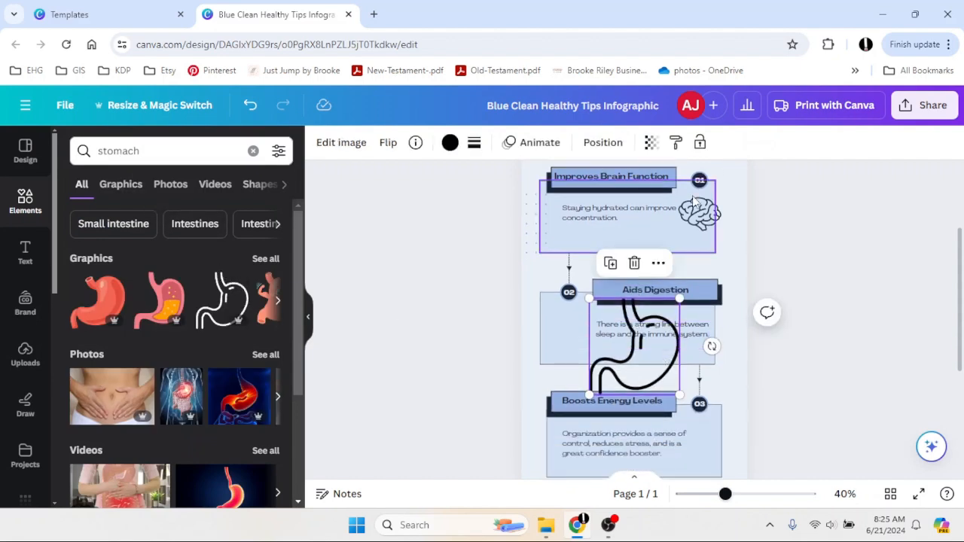
Recolor the stomach graphic to the dark navy document color and place it, shrunk to about the brain's size, beside the section 02 description.
click(450, 142)
click(159, 232)
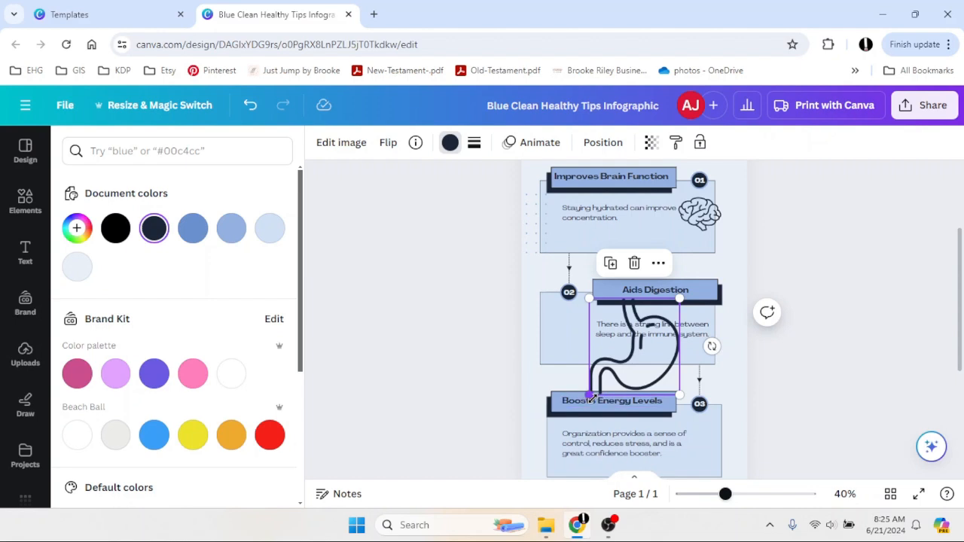
drag(593, 394, 720, 280)
drag(697, 260, 705, 224)
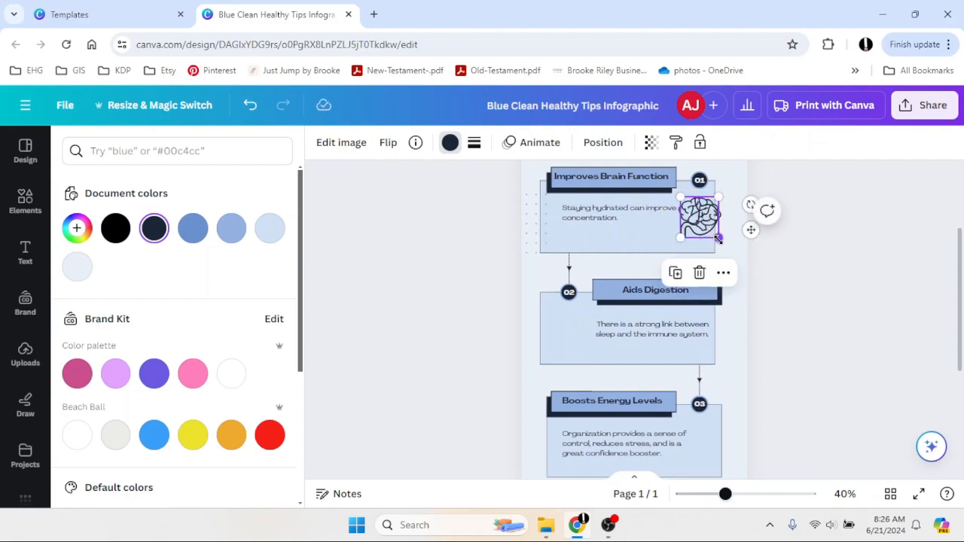
drag(716, 237, 572, 336)
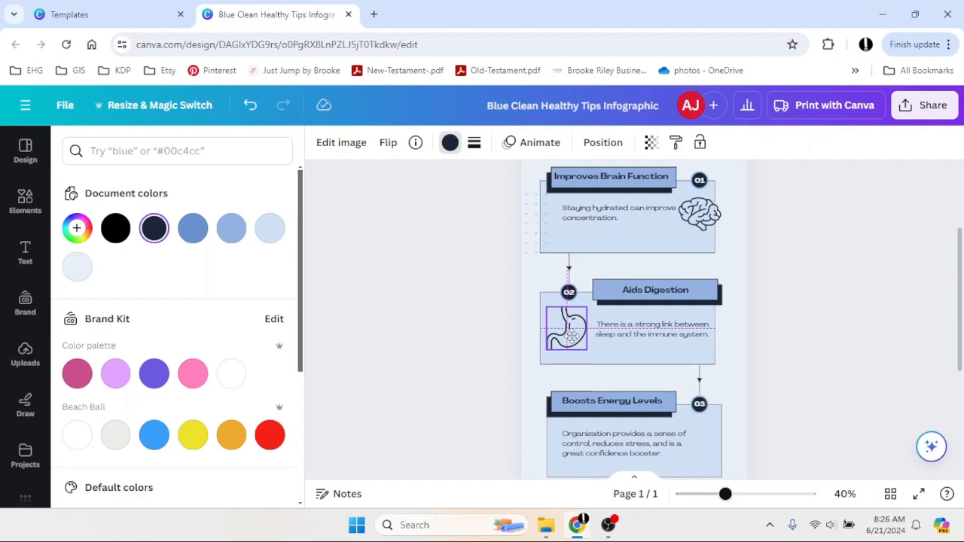
drag(573, 337, 572, 336)
click(503, 336)
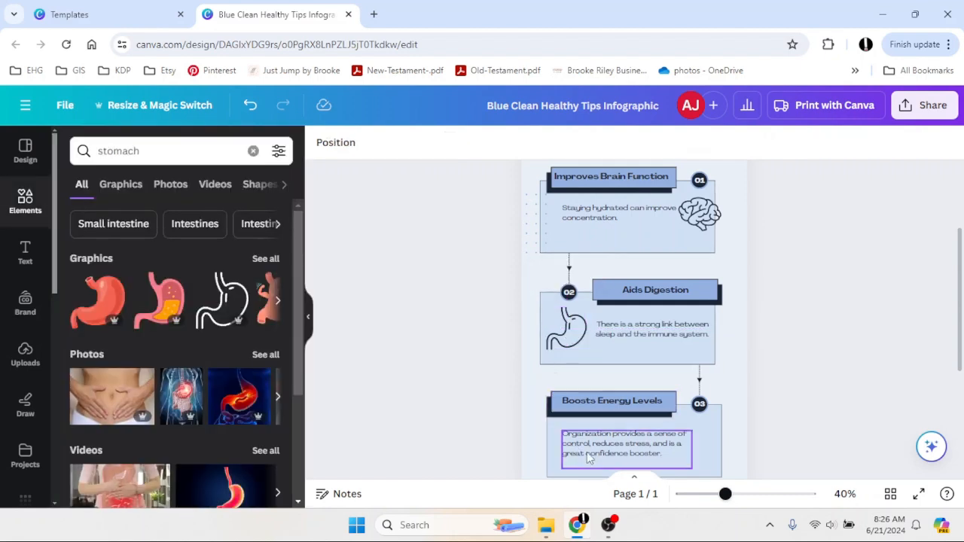
Search the elements for "lightning bolt", limit the results to graphics, and add the outlined lightning bolt to the page.
scroll(587, 452, down, 2)
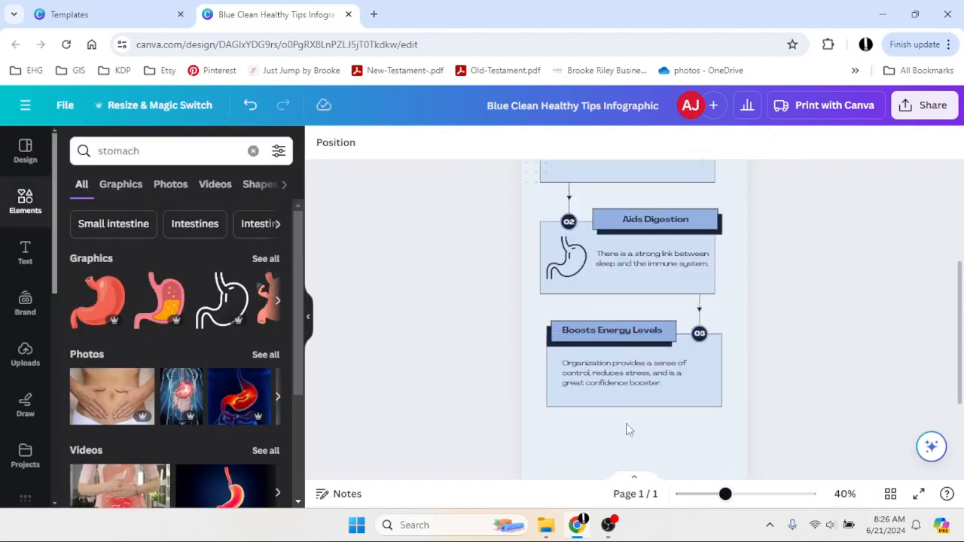
drag(176, 151, 74, 166)
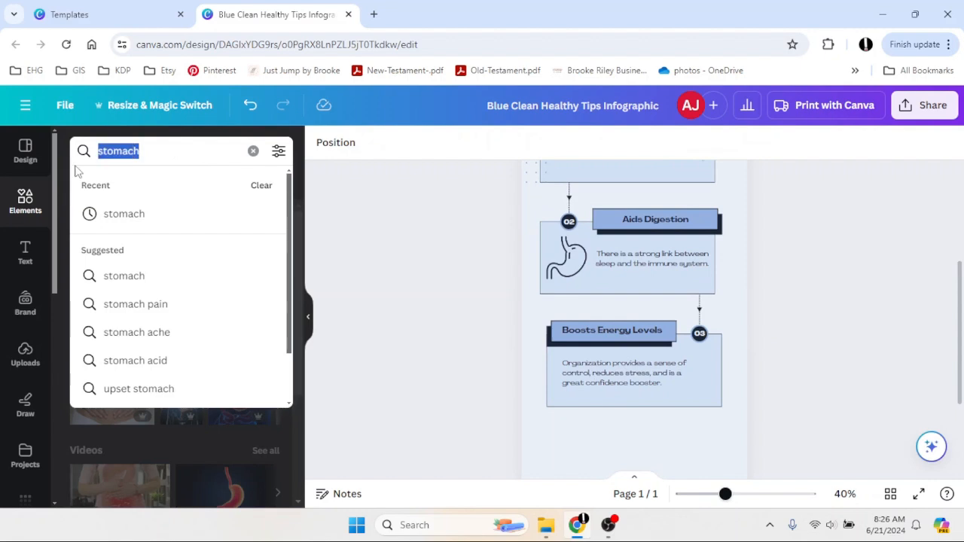
text(lightning bolt)
key(Return)
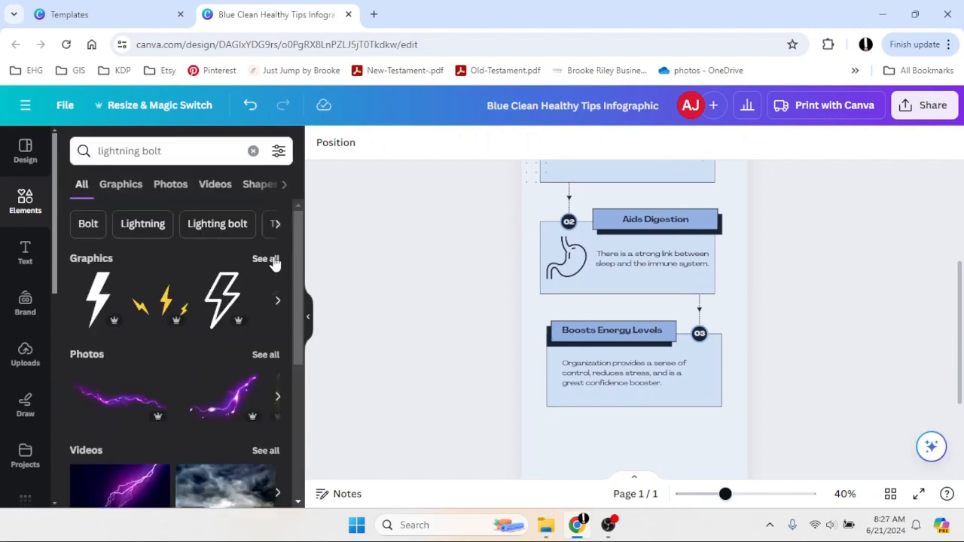
click(264, 258)
scroll(202, 303, down, 2)
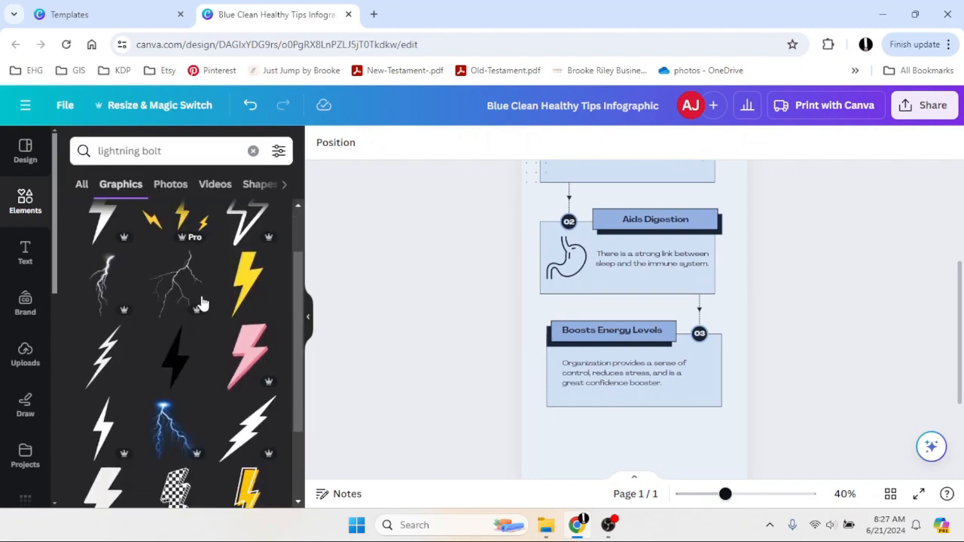
scroll(202, 303, up, 2)
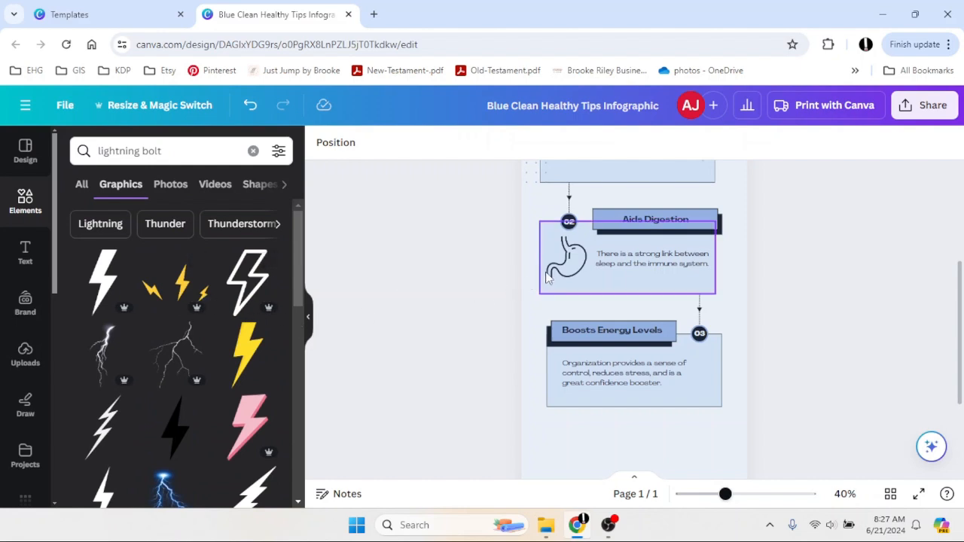
scroll(406, 271, up, 1)
scroll(407, 271, down, 1)
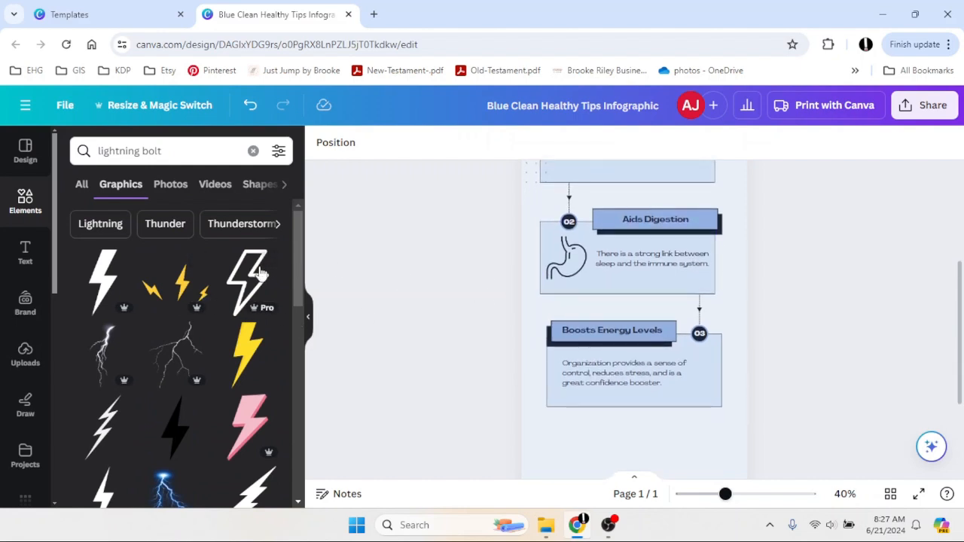
click(251, 270)
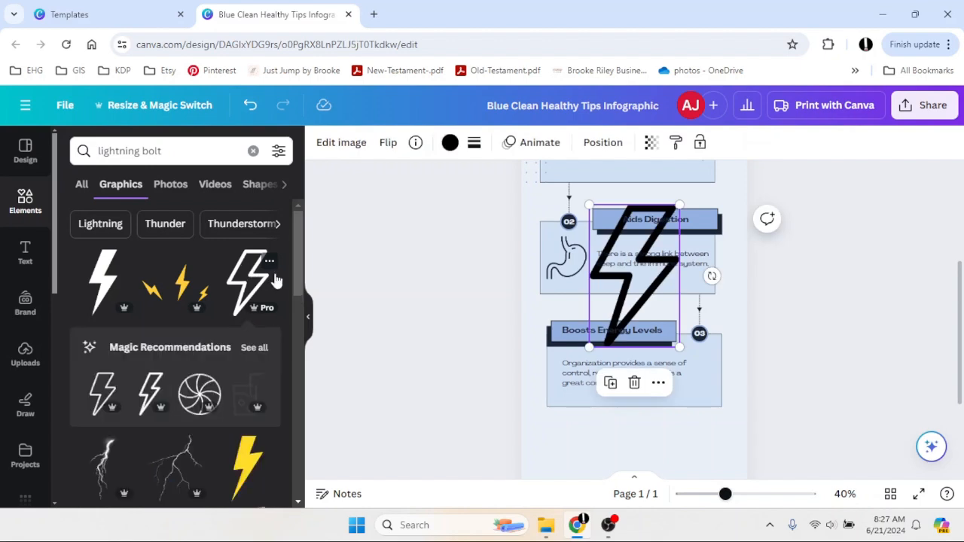
Recolor the lightning bolt to the dark navy document color and place it, shrunk, beside the description in the section 03 box.
click(451, 143)
click(154, 228)
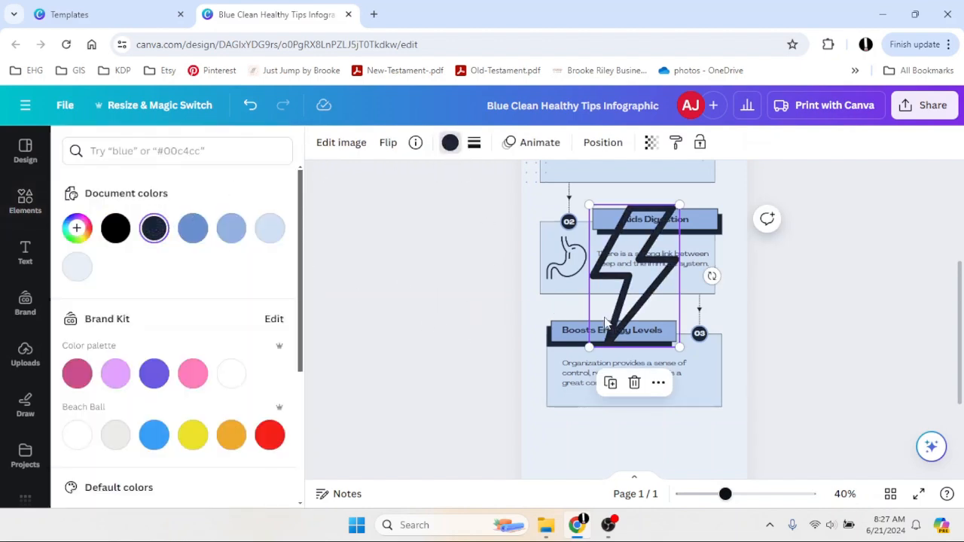
drag(679, 348, 696, 369)
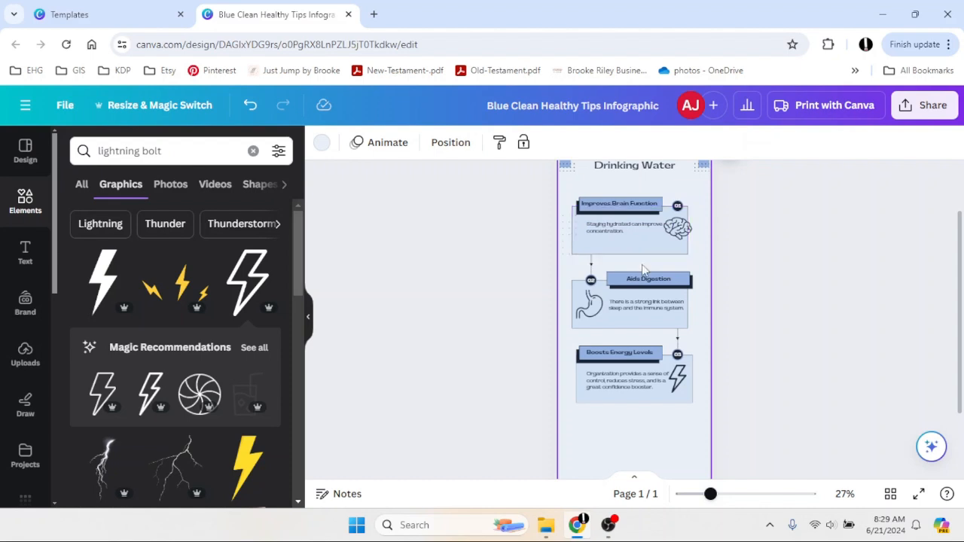
scroll(631, 442, up, 1)
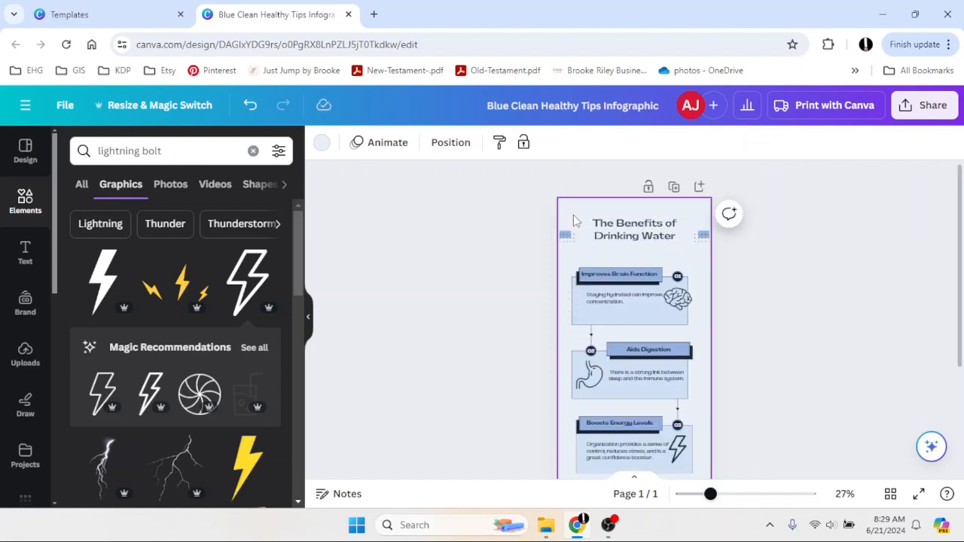
Change the page background to the default Turquoise blue #5ce1e6.
click(322, 142)
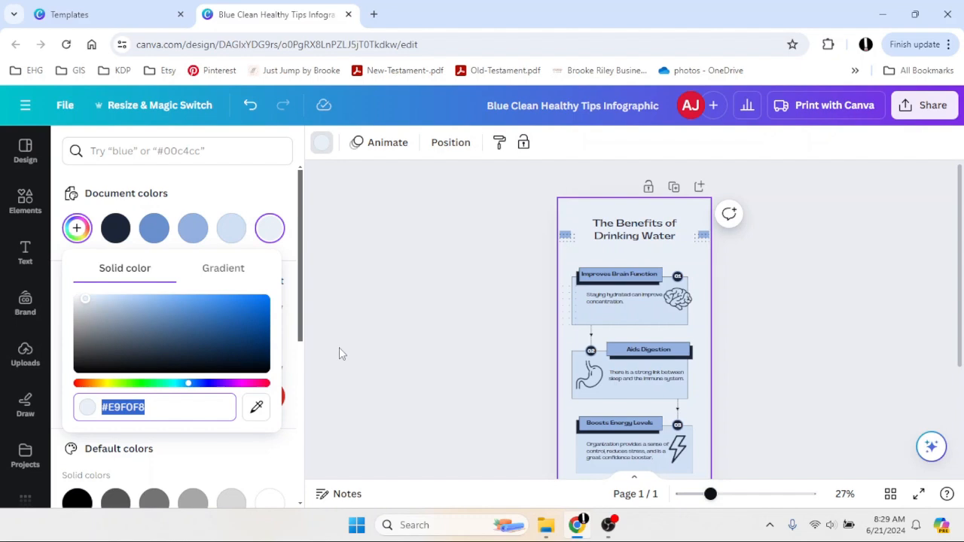
click(339, 347)
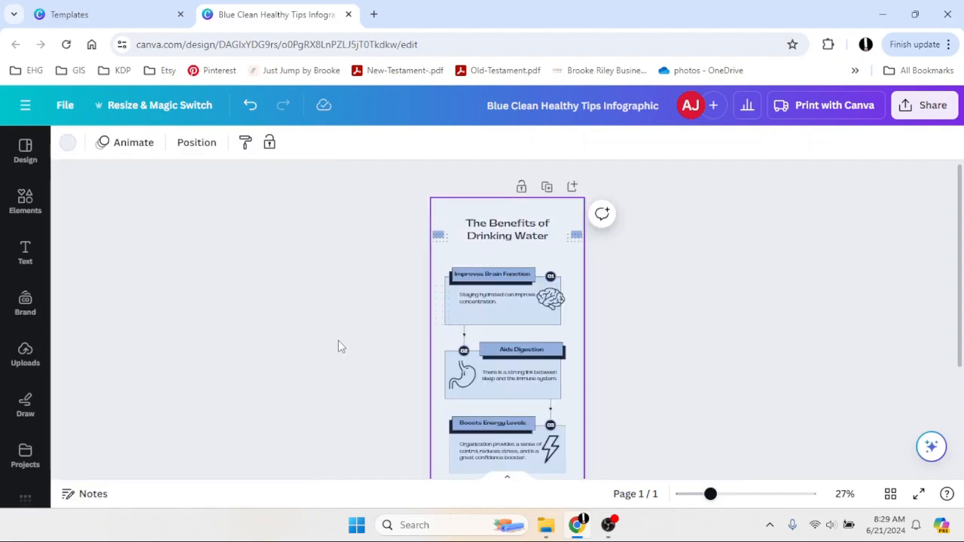
click(67, 143)
scroll(104, 261, down, 5)
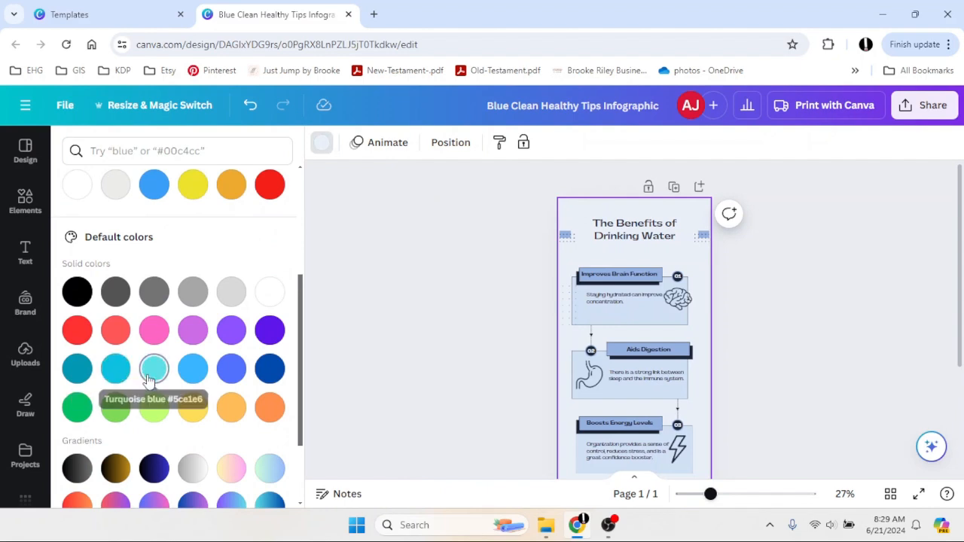
click(151, 376)
scroll(118, 307, up, 3)
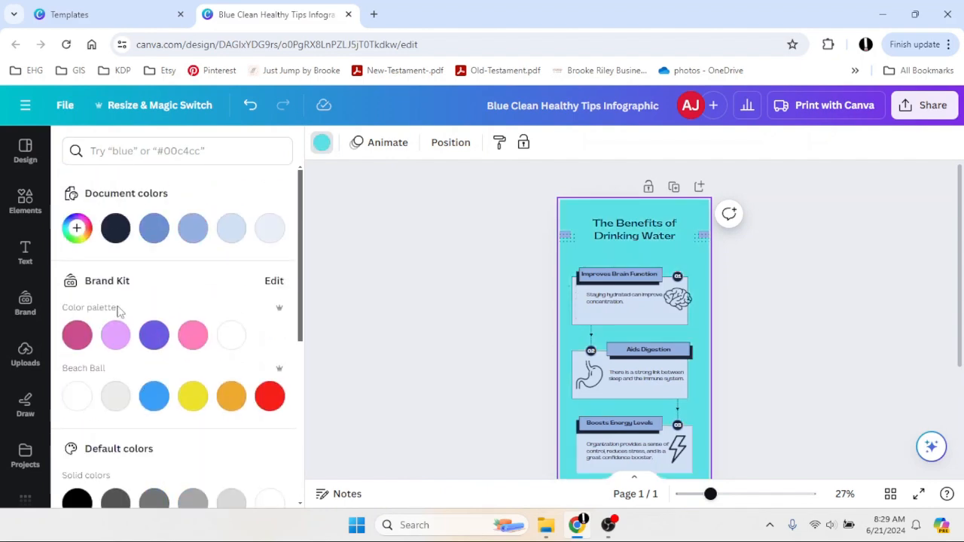
Try the darker custom teal #316A6D as the page background and undo the last color adjustment.
click(76, 228)
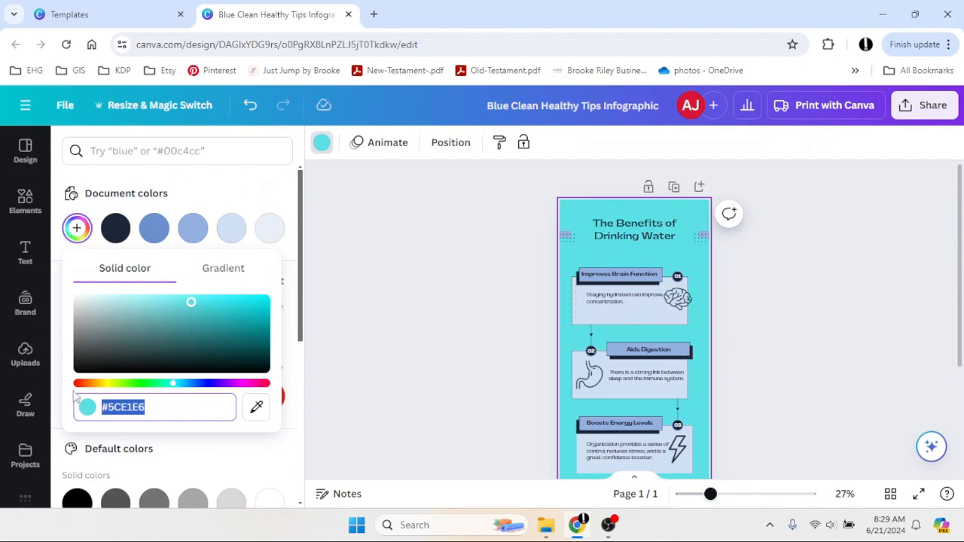
mouse_move(172, 386)
mouse_down()
mouse_move(197, 390)
mouse_move(175, 387)
mouse_up()
drag(191, 302, 181, 339)
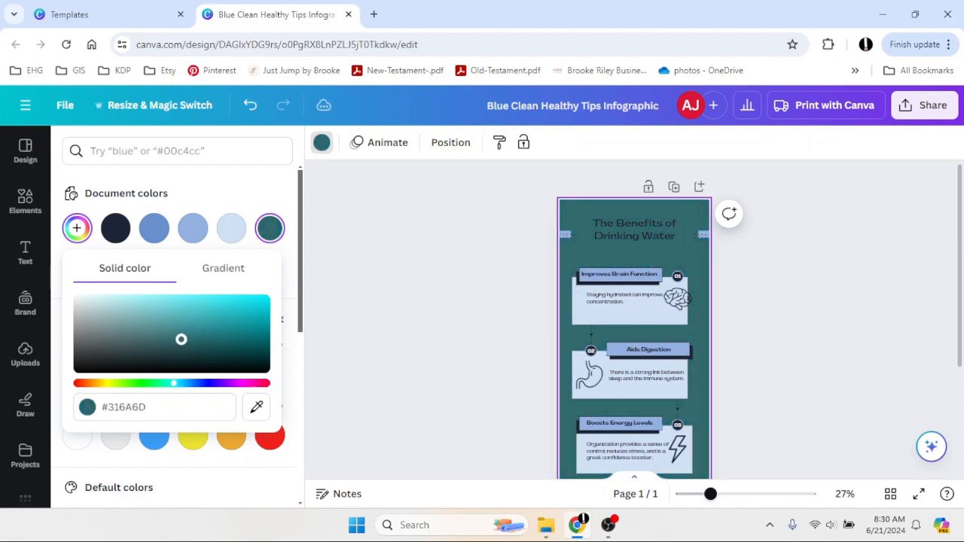
key(ctrl+z)
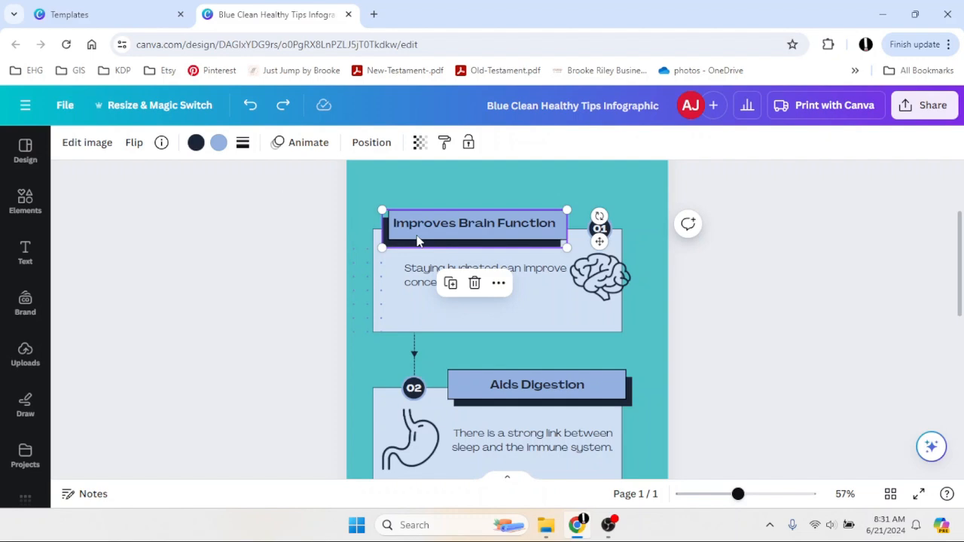
Recolor the heading bars of sections 01 and 02 to the light blue document color.
click(217, 143)
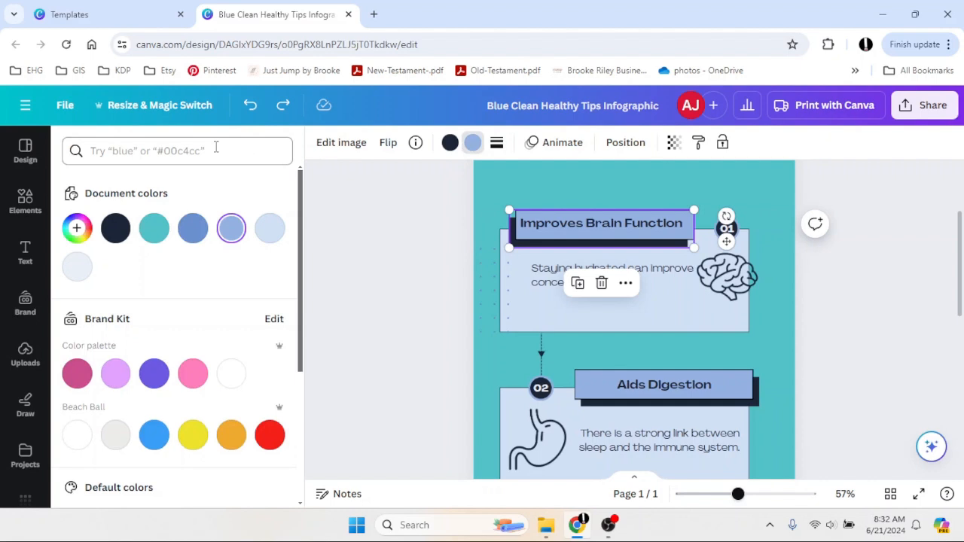
click(270, 232)
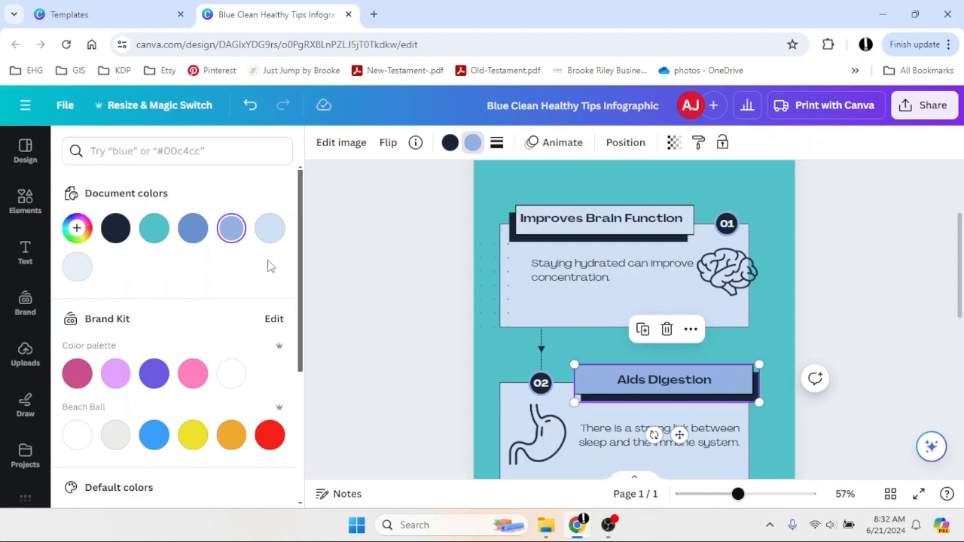
click(269, 229)
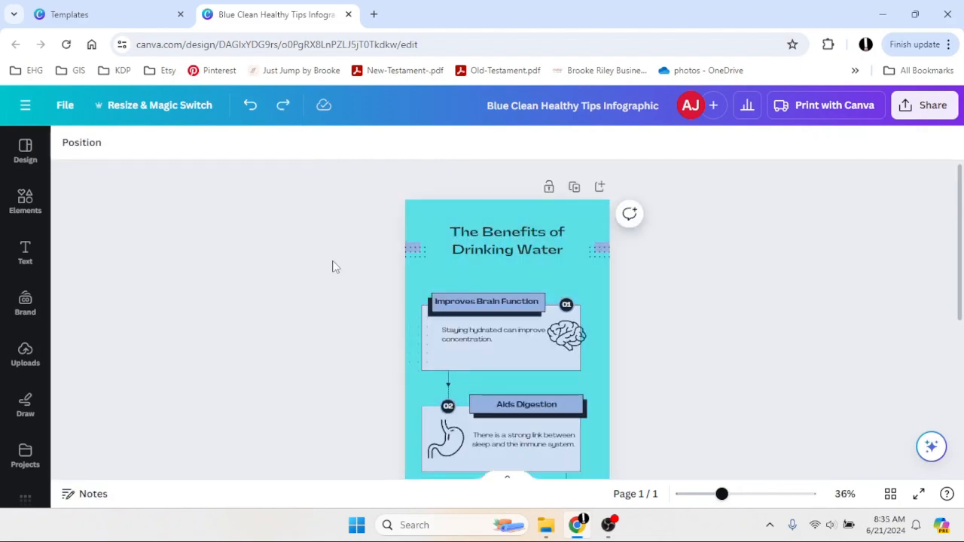
Undo the heading bar and page background color changes.
key(ctrl+z)
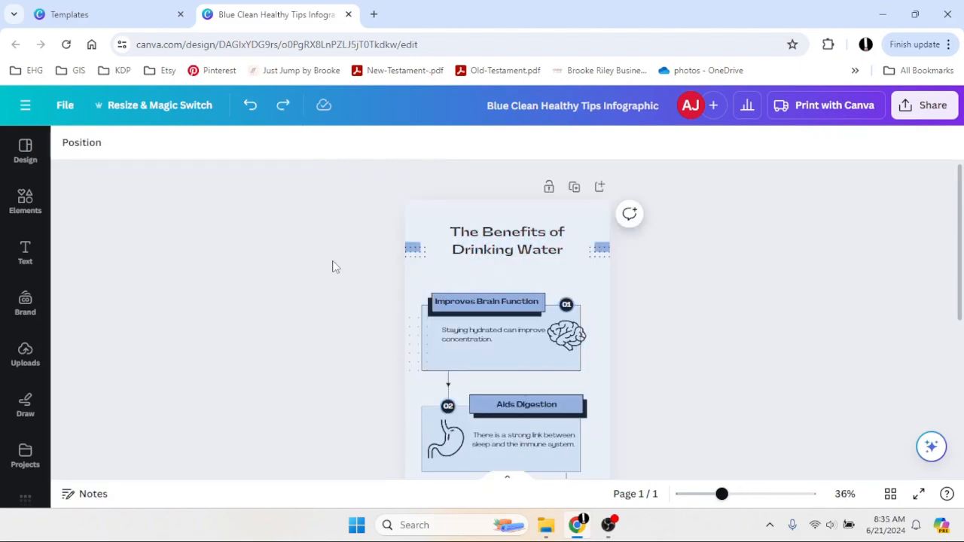
key(ctrl+z)
key(ctrl+z)
key(ctrl+z)
Search the fonts for "serif" and change the title "The Benefits of Drinking Water" to CMU Serif.
scroll(357, 311, down, 1)
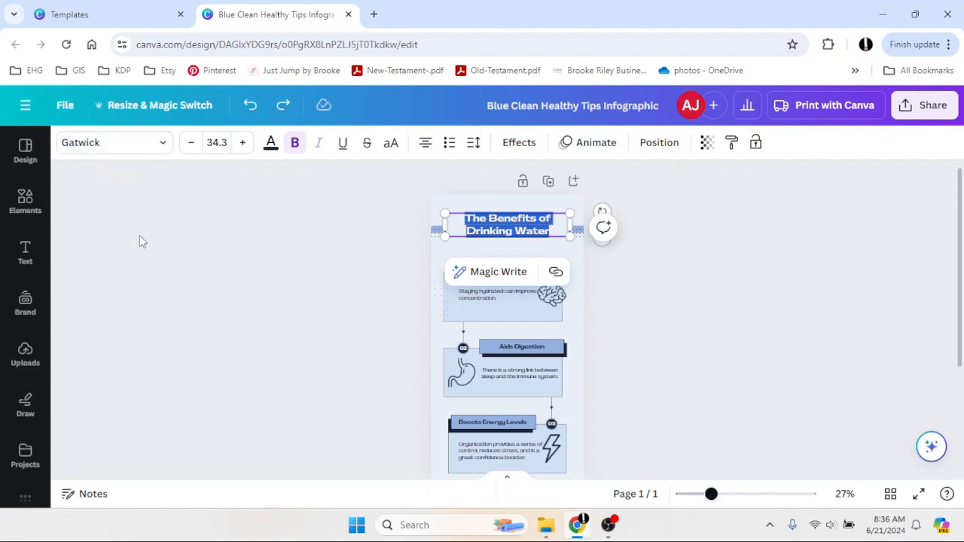
click(108, 151)
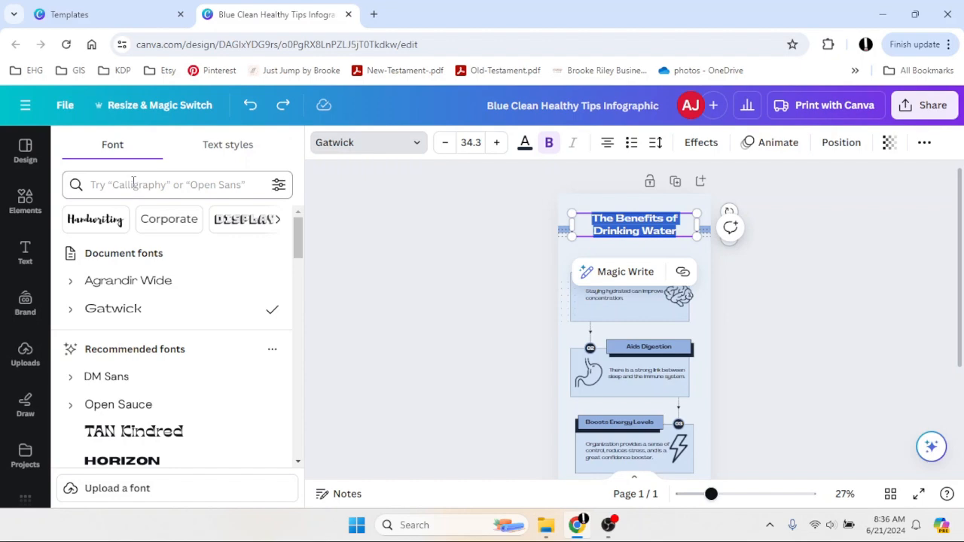
click(134, 184)
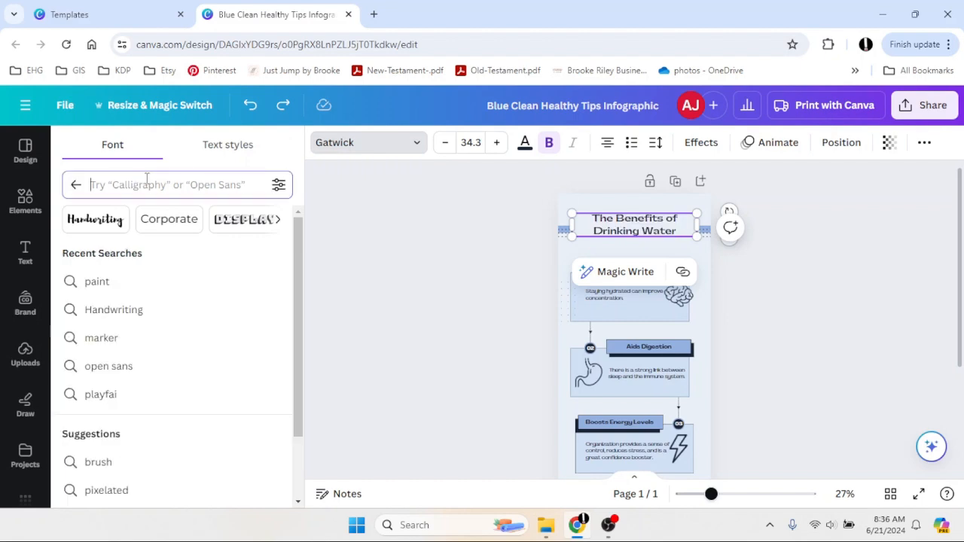
drag(711, 494, 730, 494)
scroll(424, 324, up, 2)
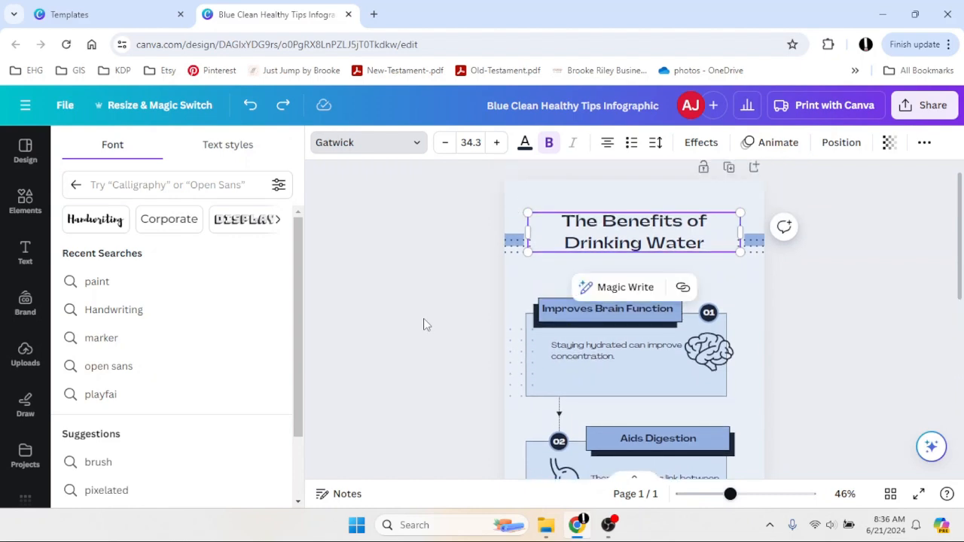
text(s)
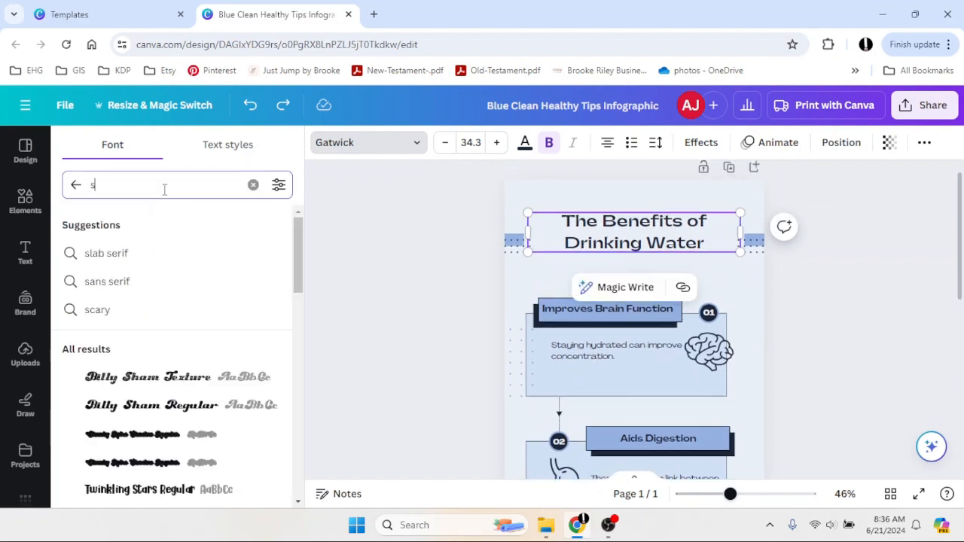
text(erif)
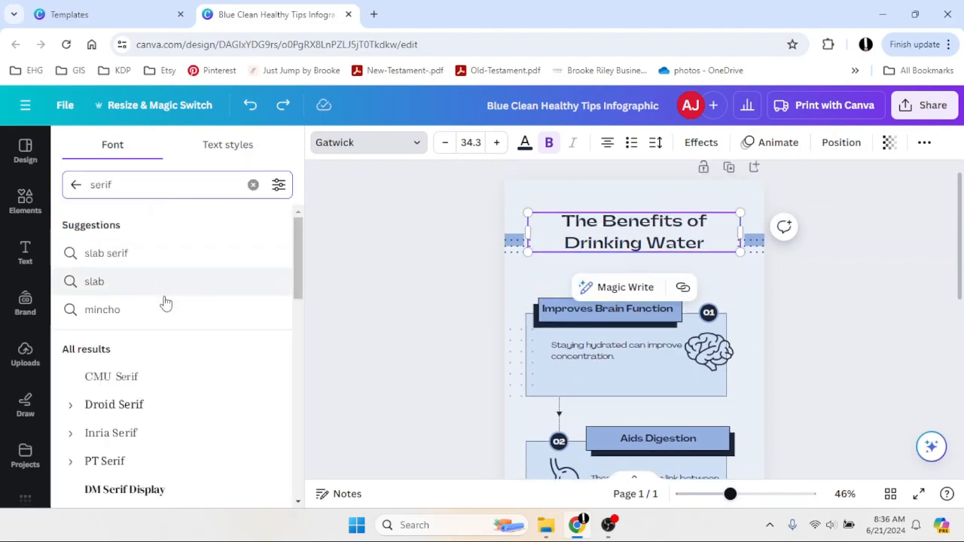
scroll(150, 305, down, 1)
click(143, 307)
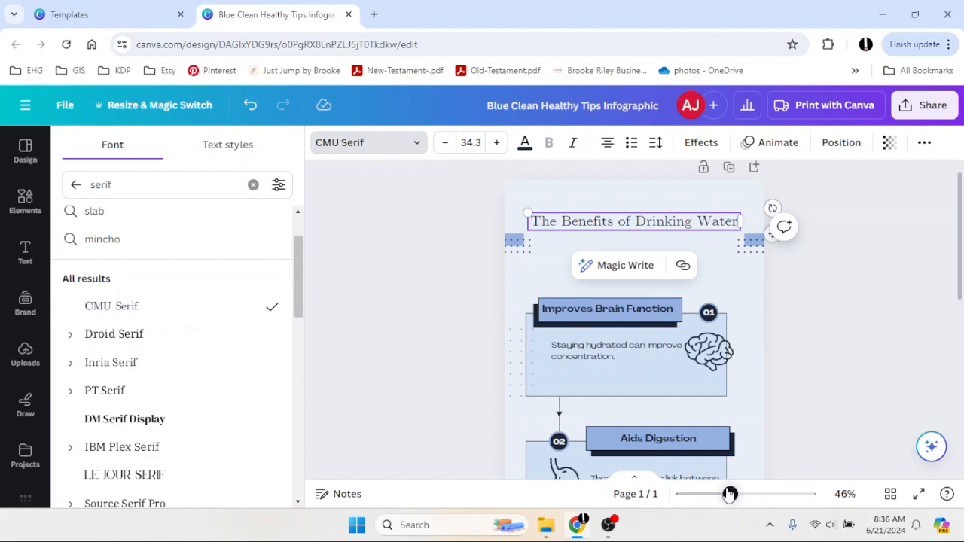
Search the fonts for "sans serif", try Rotis Sans Serif on the title, and settle on Etna Sans Serif.
drag(729, 494, 751, 493)
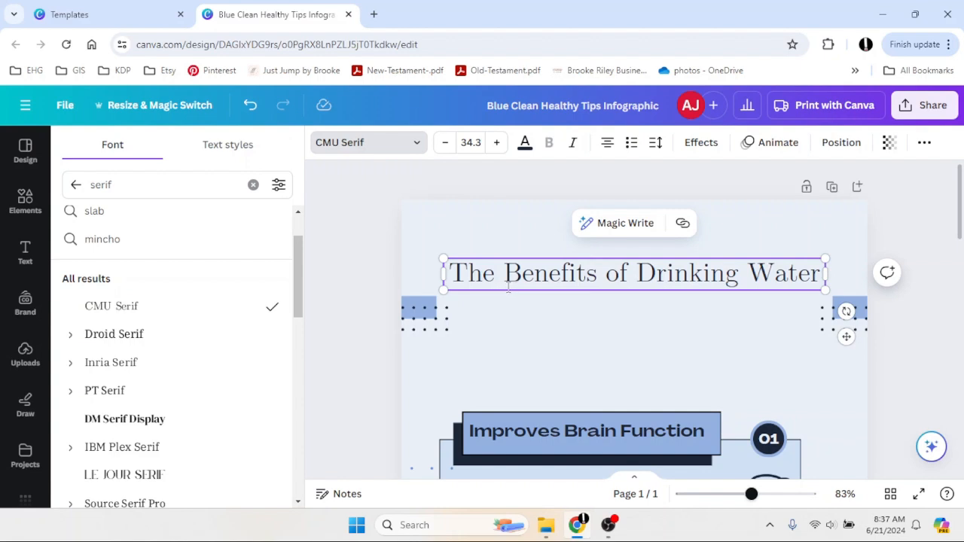
drag(134, 187, 55, 205)
text(sa)
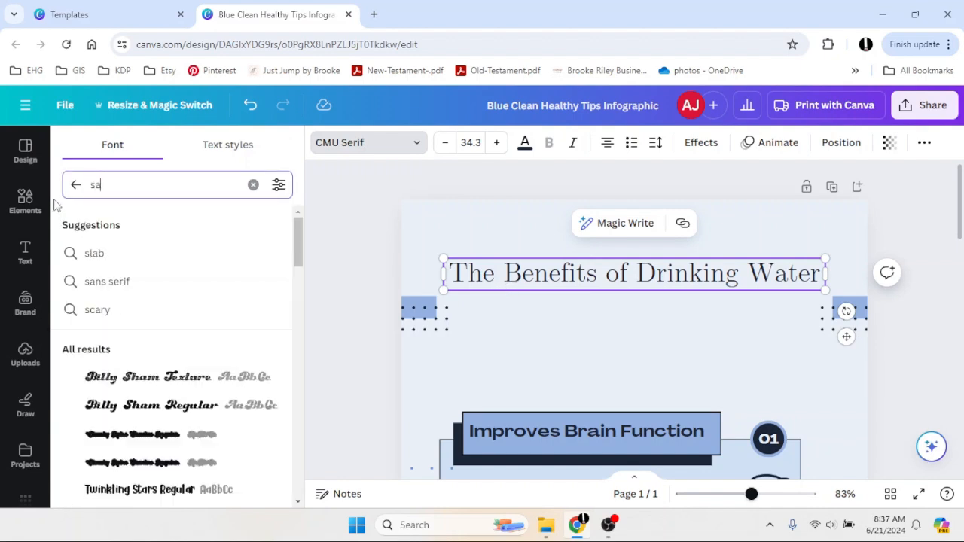
click(108, 280)
click(107, 254)
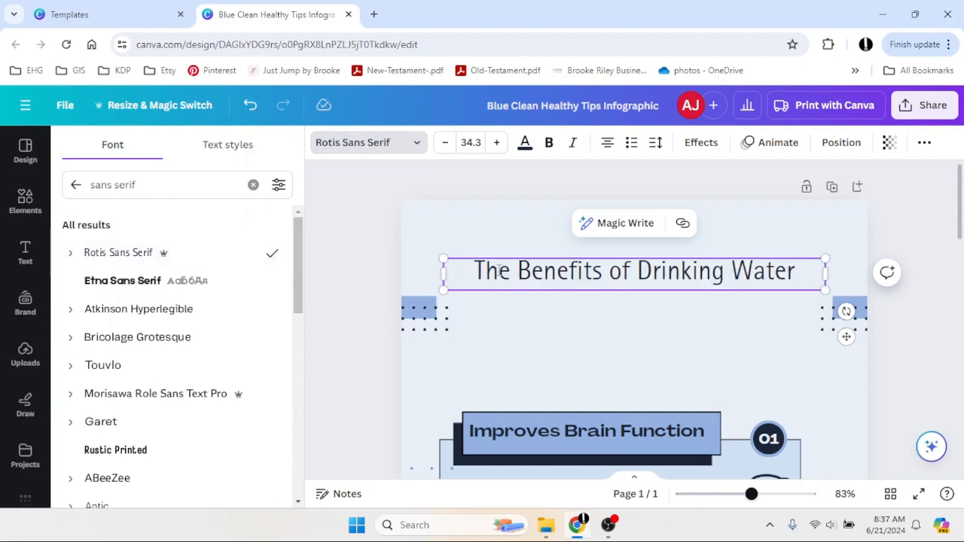
click(128, 285)
click(307, 375)
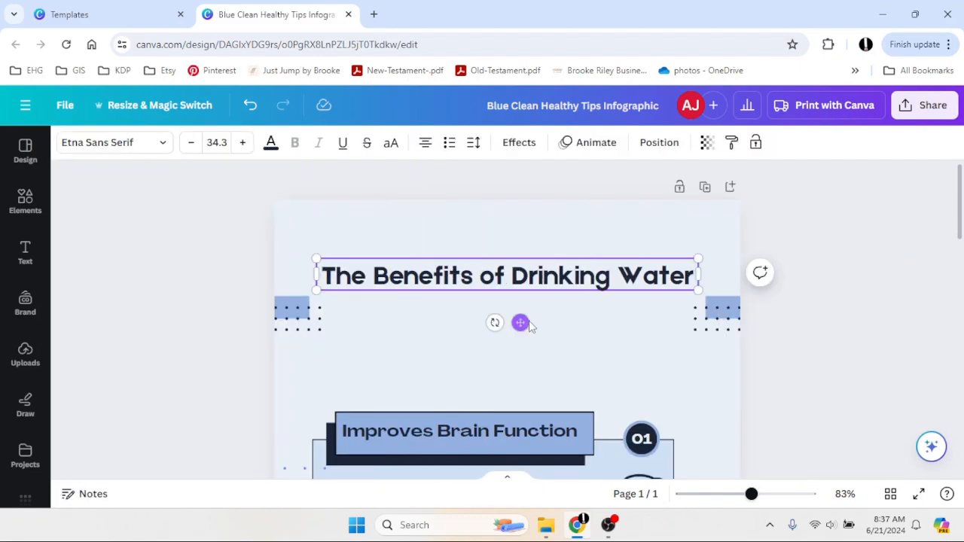
Move the title down so it sits level between the two dotted blue decorations.
drag(520, 323, 519, 357)
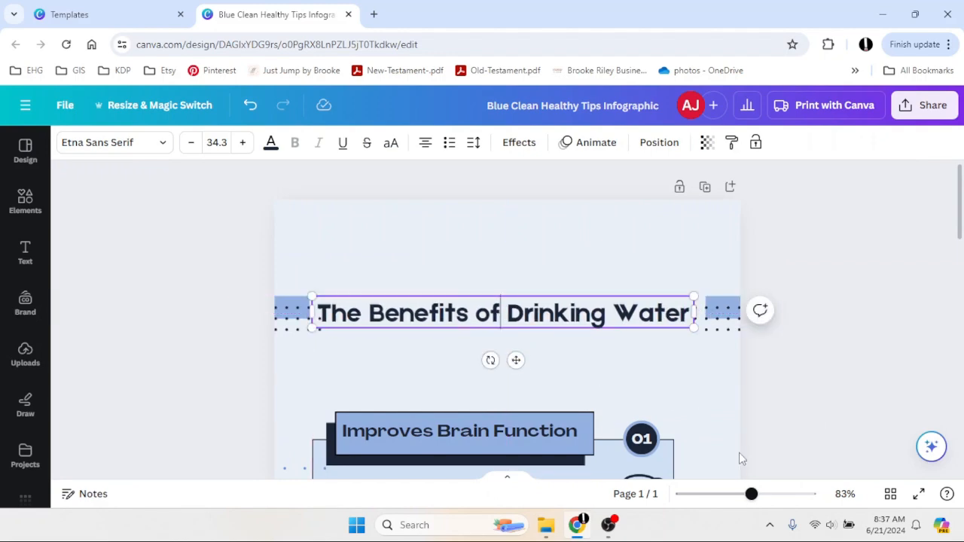
drag(751, 494, 716, 495)
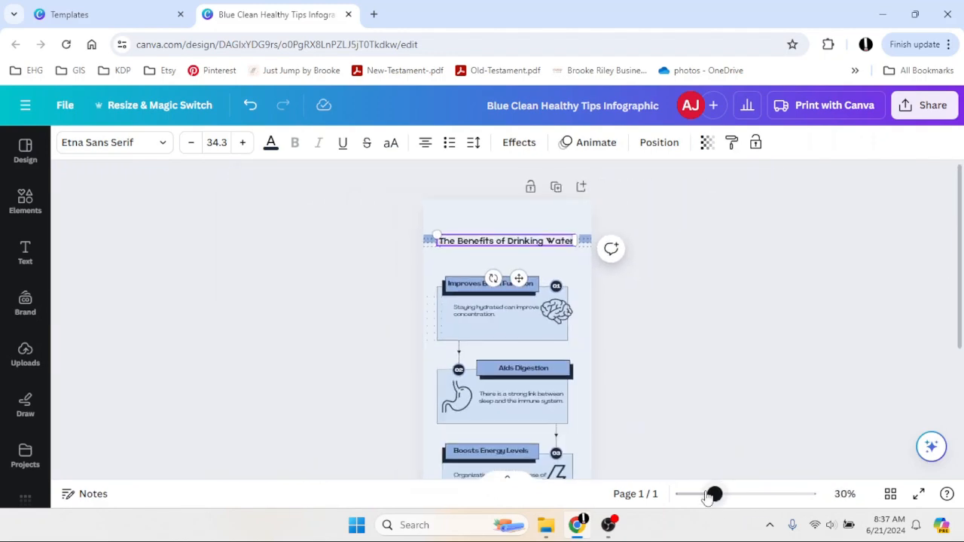
click(263, 340)
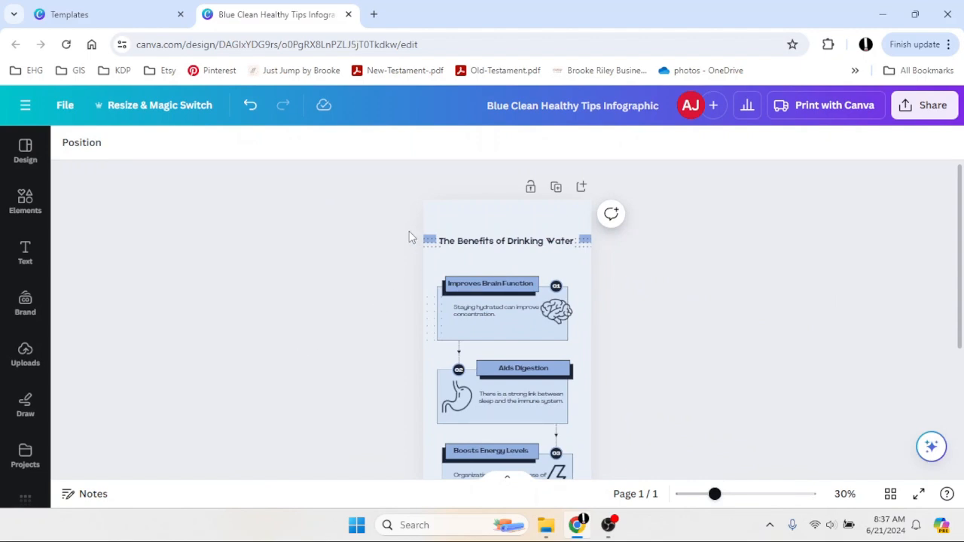
Select the title together with its side decorations and move them down, horizontally centered, closer to section 01.
drag(407, 223, 433, 237)
drag(406, 223, 573, 246)
click(592, 250)
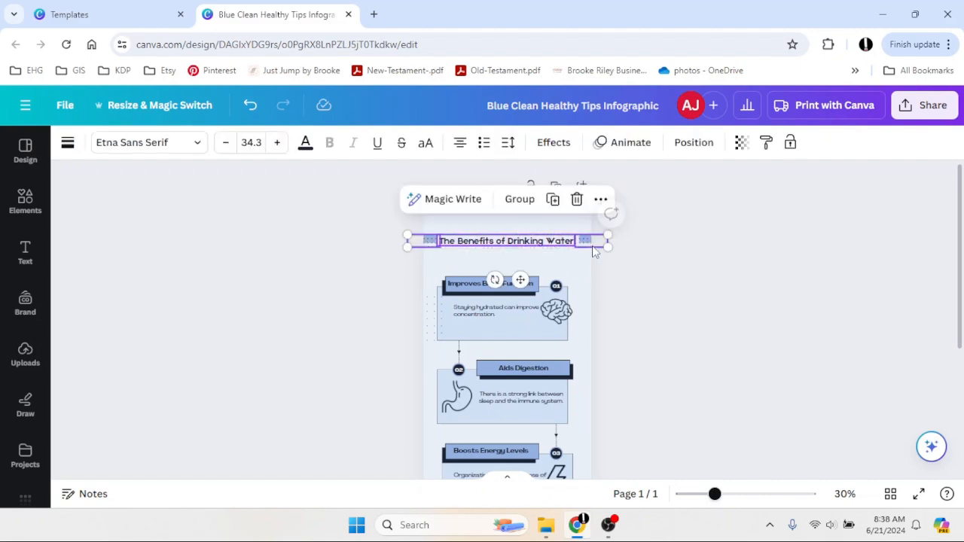
drag(522, 280, 525, 291)
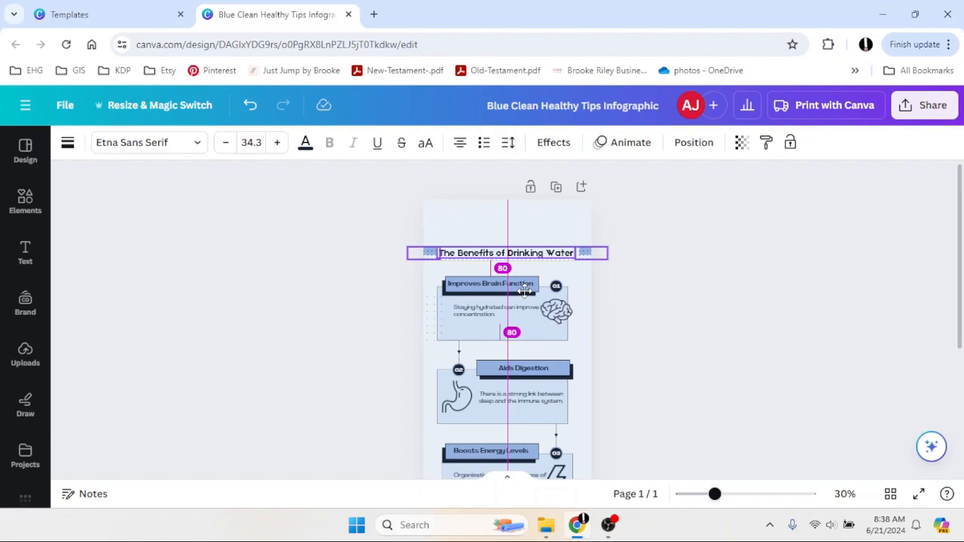
drag(525, 290, 525, 291)
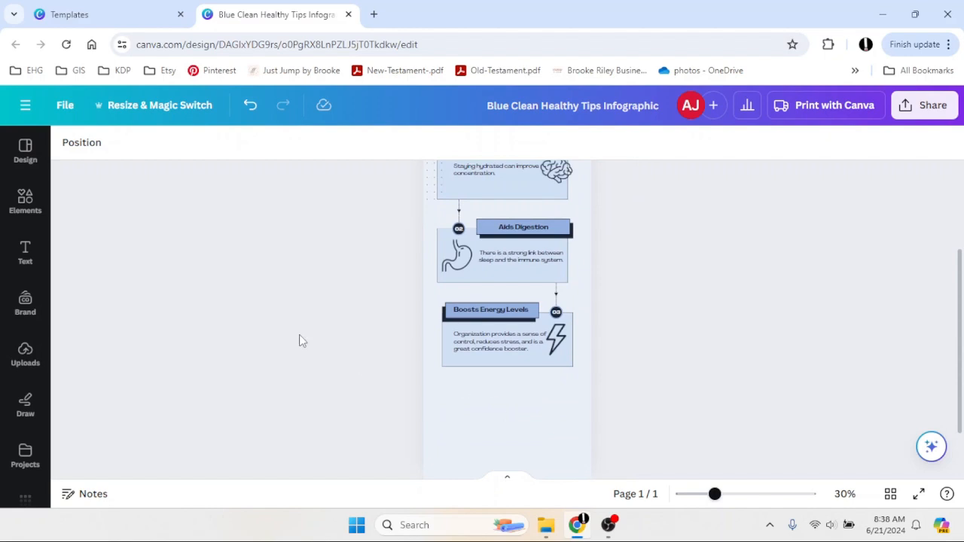
Search the elements for "water" and limit the results to photos.
click(15, 207)
click(175, 151)
drag(174, 150, 83, 153)
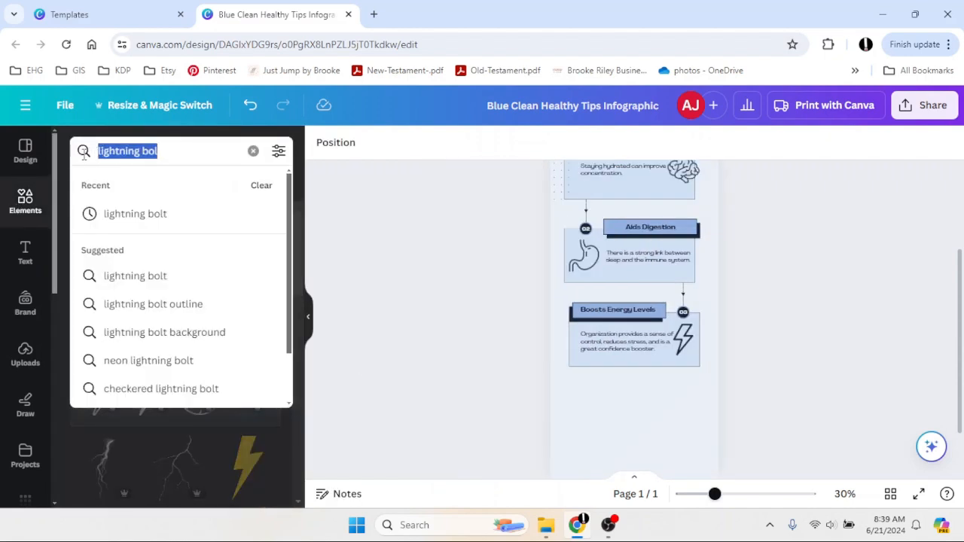
text(water)
key(Return)
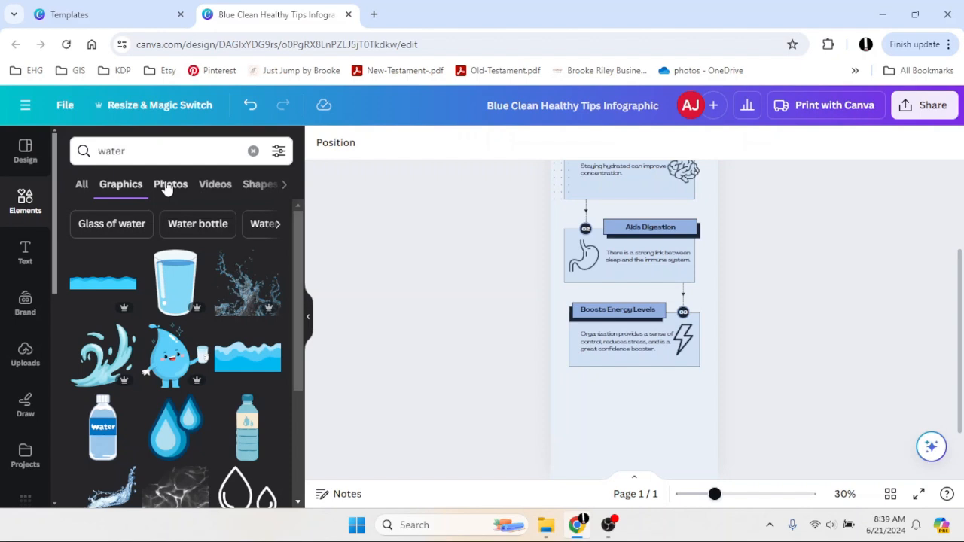
click(169, 184)
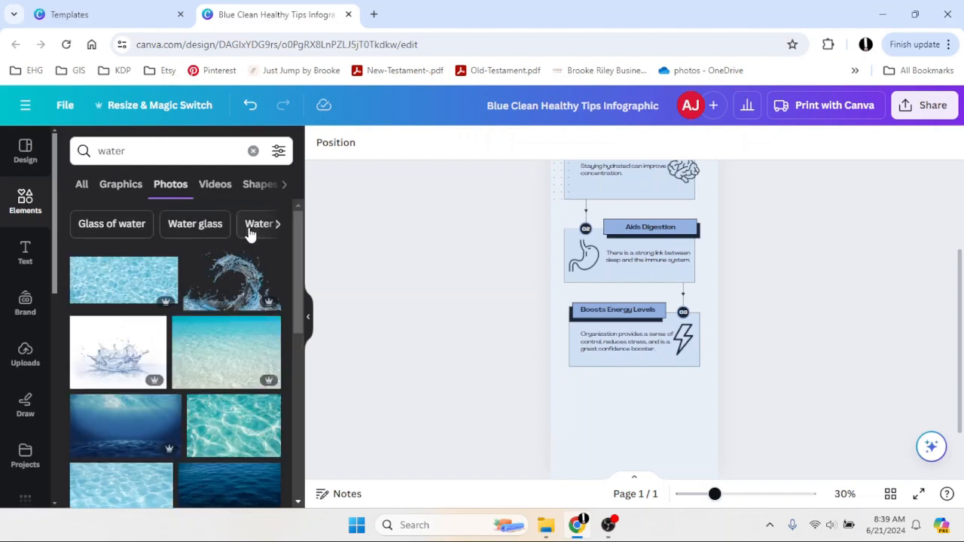
Narrow the photo results to "Glass of water" and add the cut-out photo of a full glass to the page.
click(276, 225)
click(72, 224)
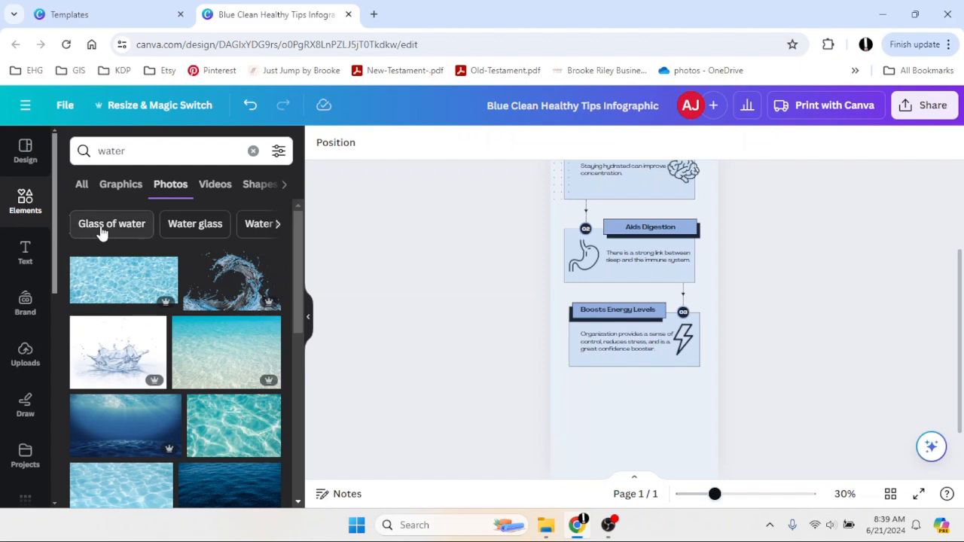
click(101, 231)
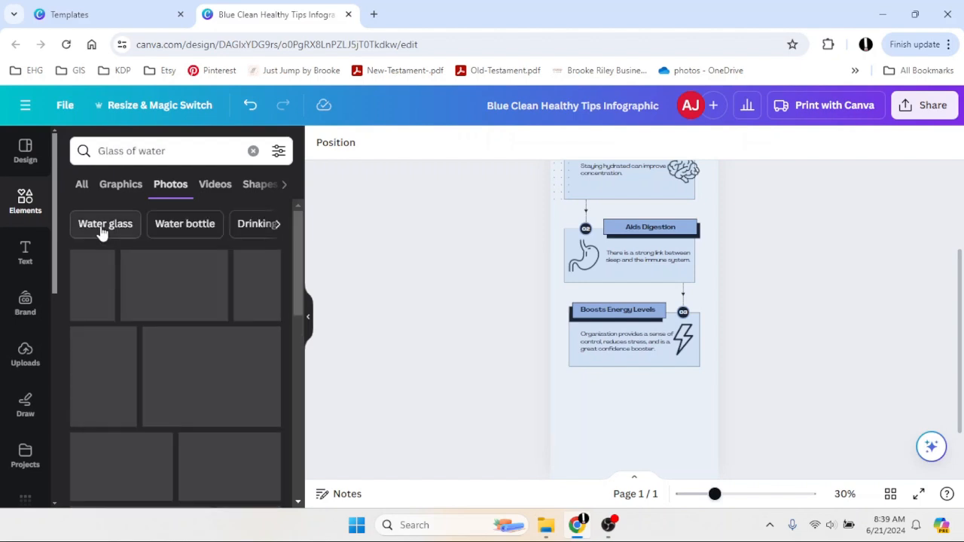
scroll(471, 339, down, 1)
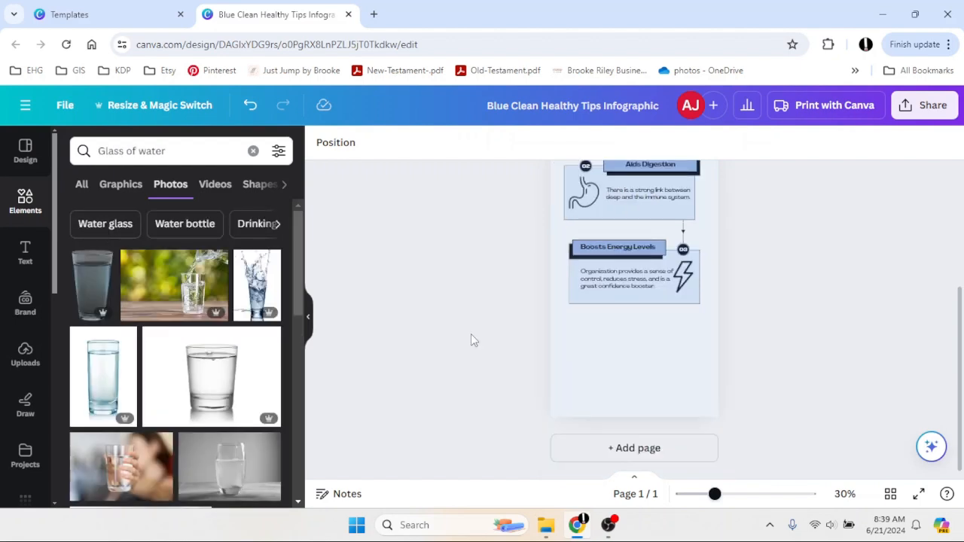
click(92, 283)
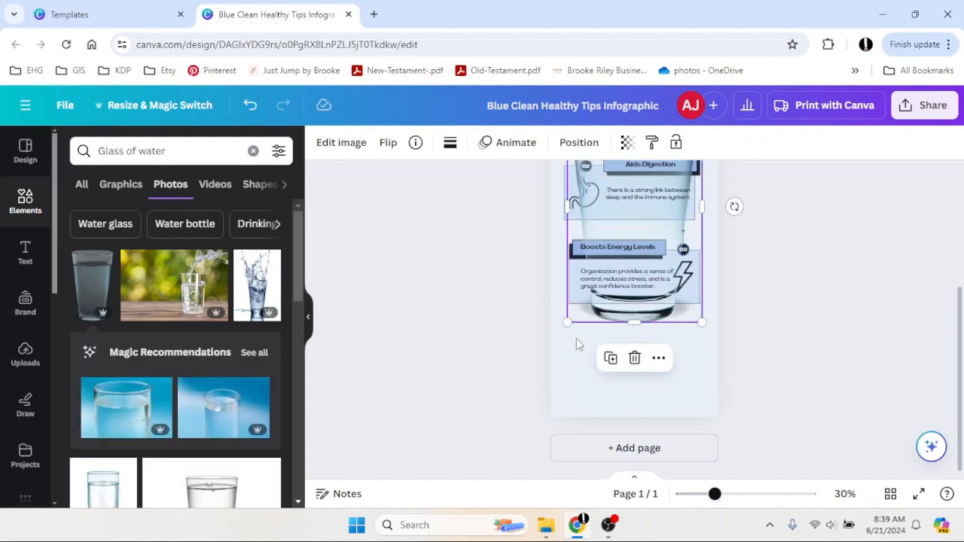
Shrink the cut-out glass photo and center it in the empty space below the "Boosts Energy Levels" section.
drag(568, 323, 615, 395)
drag(637, 353, 634, 360)
click(538, 345)
Try the dark navy document color as the page background behind the cut-out glass photo.
click(560, 367)
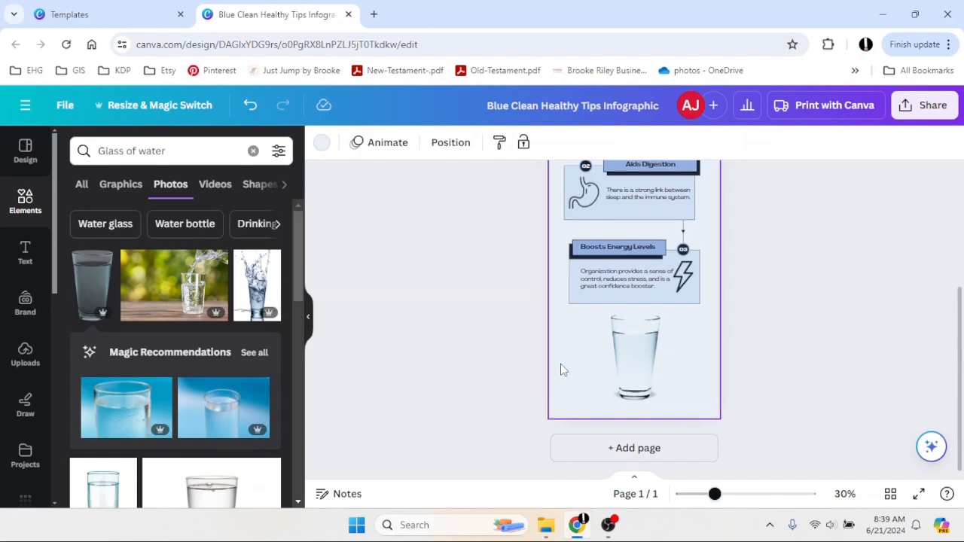
click(322, 142)
click(116, 228)
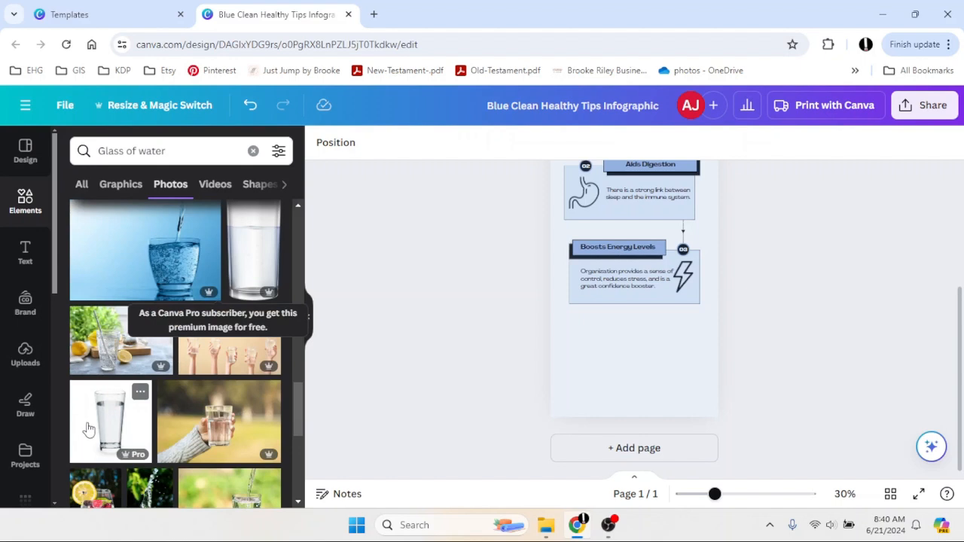
Add the photo of a full glass on a white background and place it below the "Boosts Energy Levels" section.
scroll(132, 370, up, 2)
scroll(113, 369, down, 4)
click(88, 364)
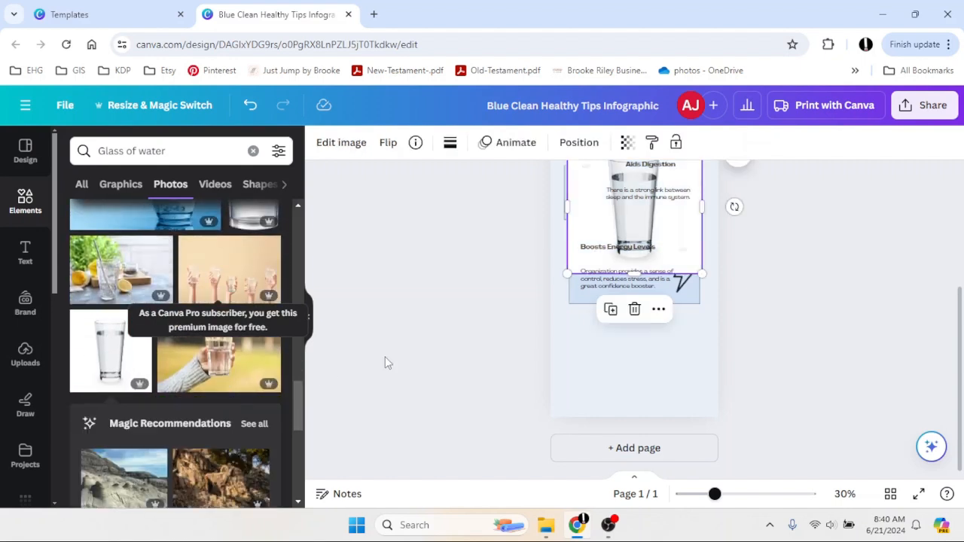
Set the page background to the dark navy document color.
click(559, 382)
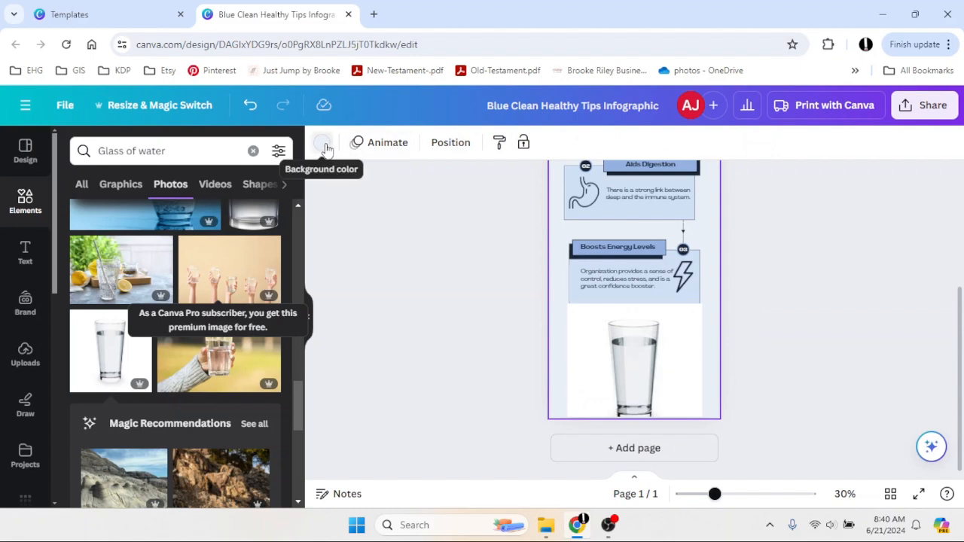
click(321, 143)
click(115, 228)
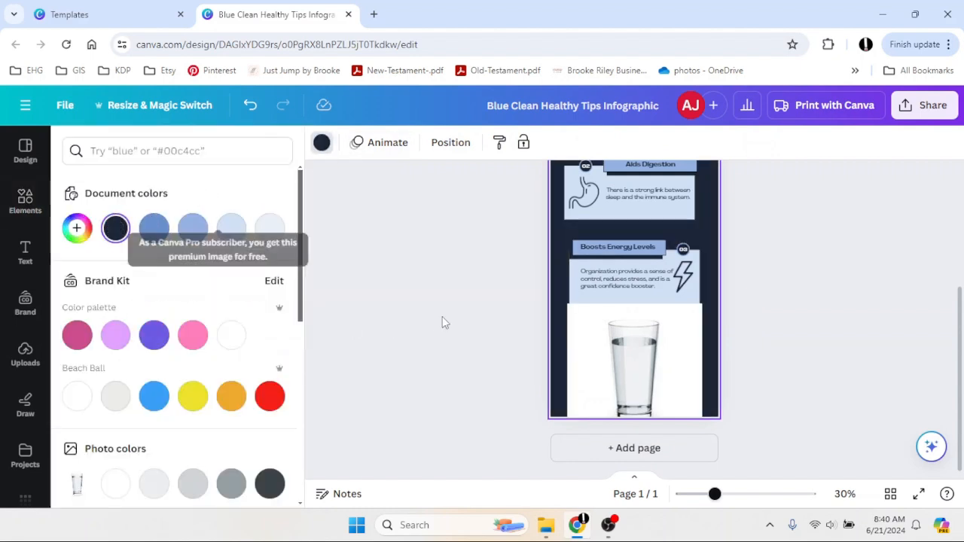
click(525, 376)
Remove the white background from the glass photo with BG Remover.
click(594, 397)
mouse_move(594, 398)
mouse_down()
mouse_move(588, 405)
mouse_move(593, 398)
mouse_up()
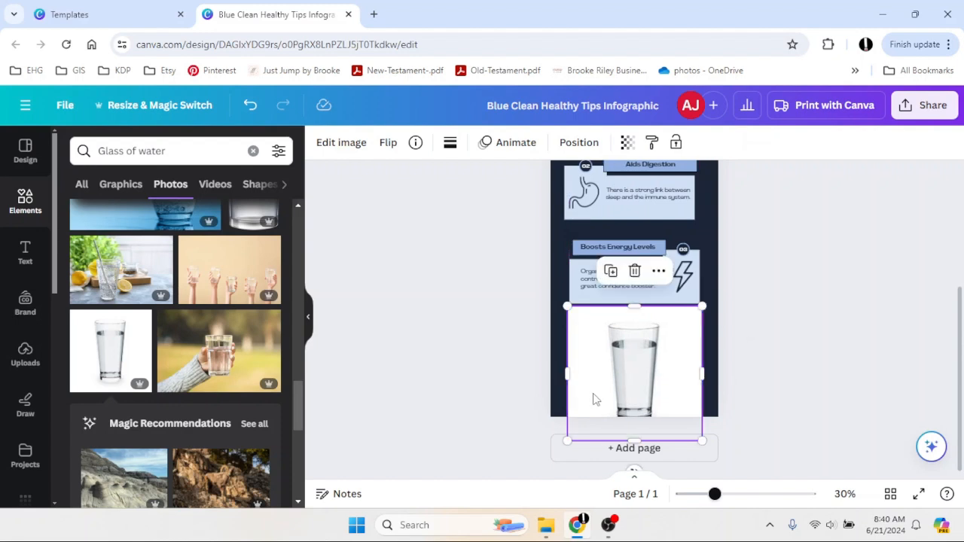
click(331, 146)
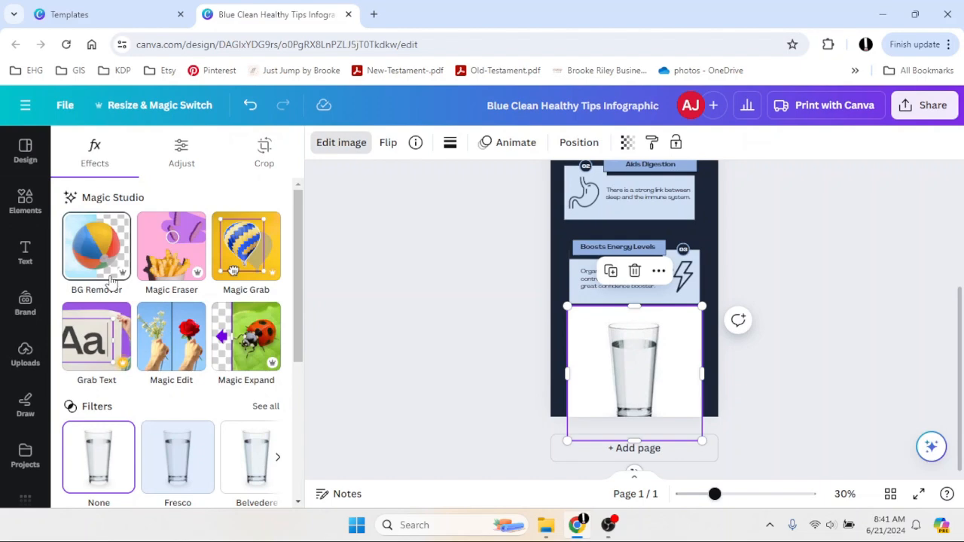
click(108, 275)
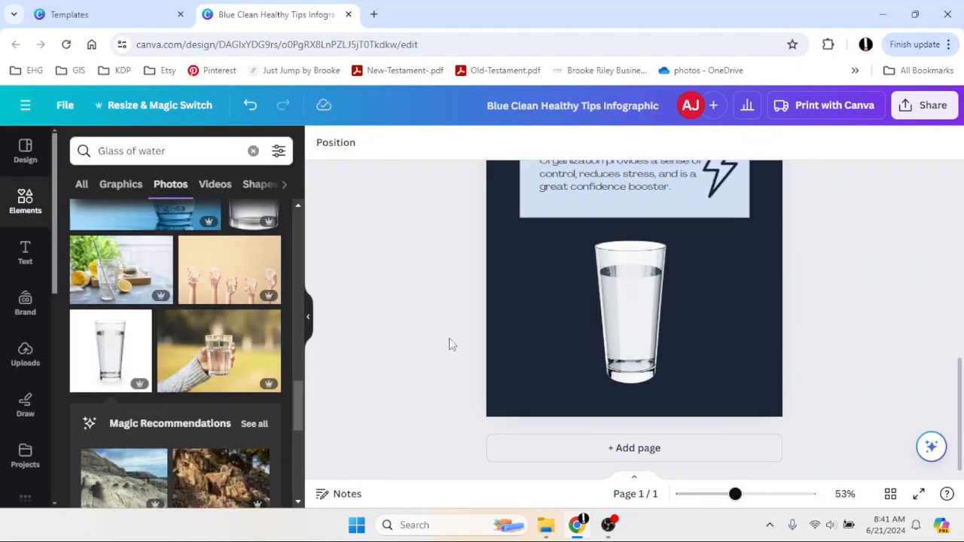
Delete the glass photo from the bottom of the page.
drag(734, 494, 702, 493)
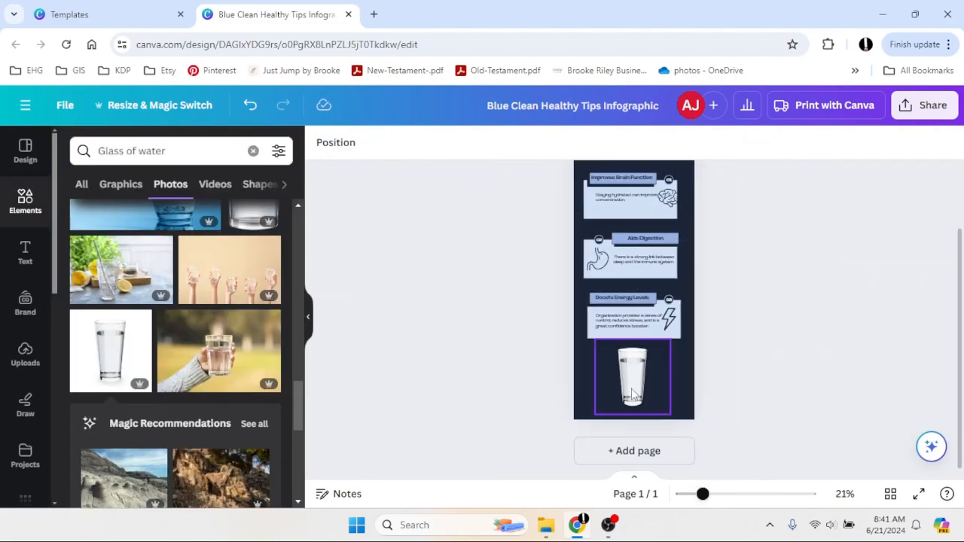
click(632, 395)
key(Delete)
Limit the "Glass of water" results to graphics and place the outlined blue glass centered below the "Boosts Energy Levels" section.
scroll(151, 263, up, 2)
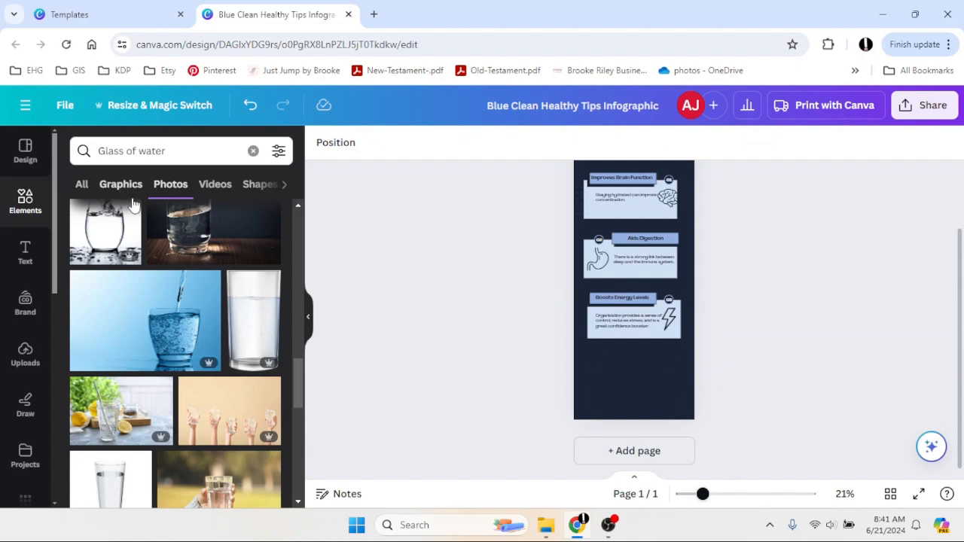
click(122, 188)
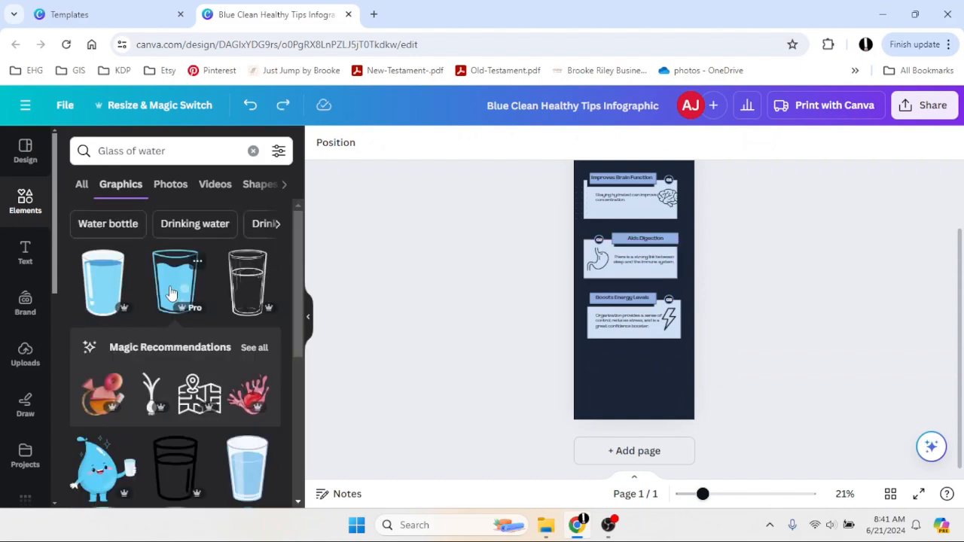
drag(172, 292, 627, 384)
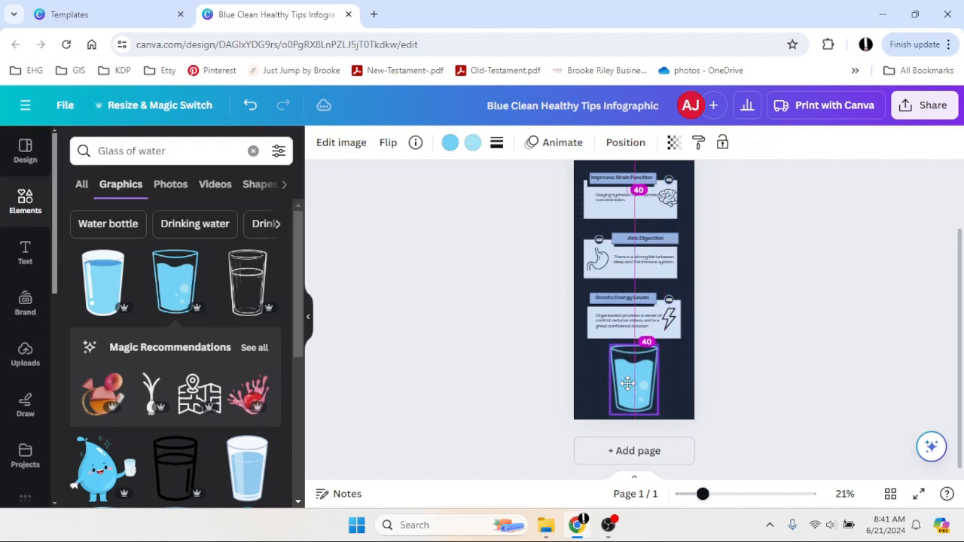
Try white for the bubbles in the glass graphic and undo that color change.
click(450, 143)
click(425, 203)
drag(701, 495, 707, 495)
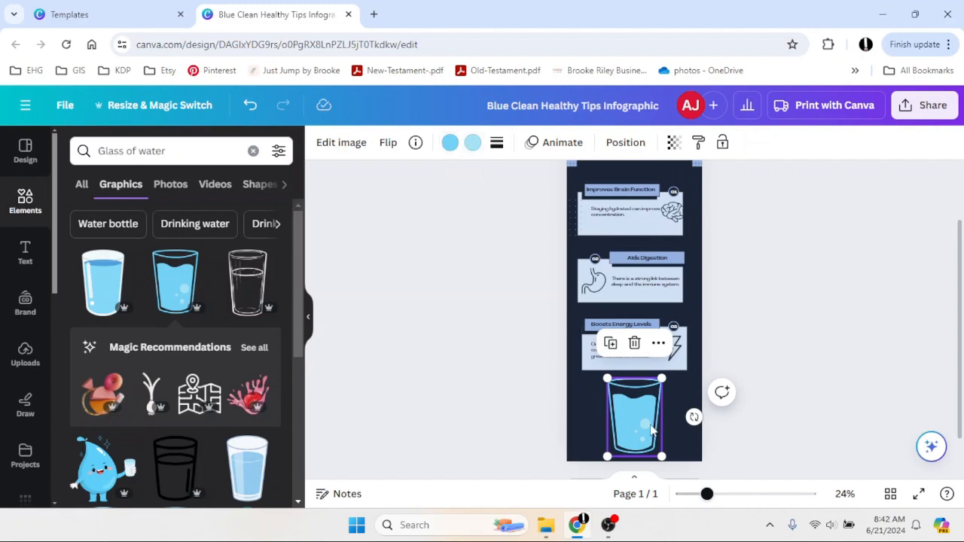
click(473, 145)
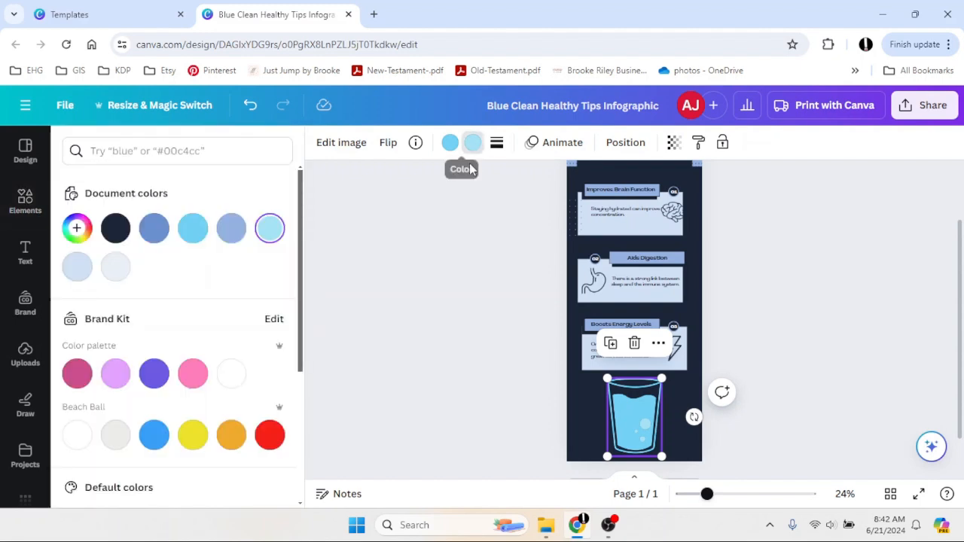
click(77, 435)
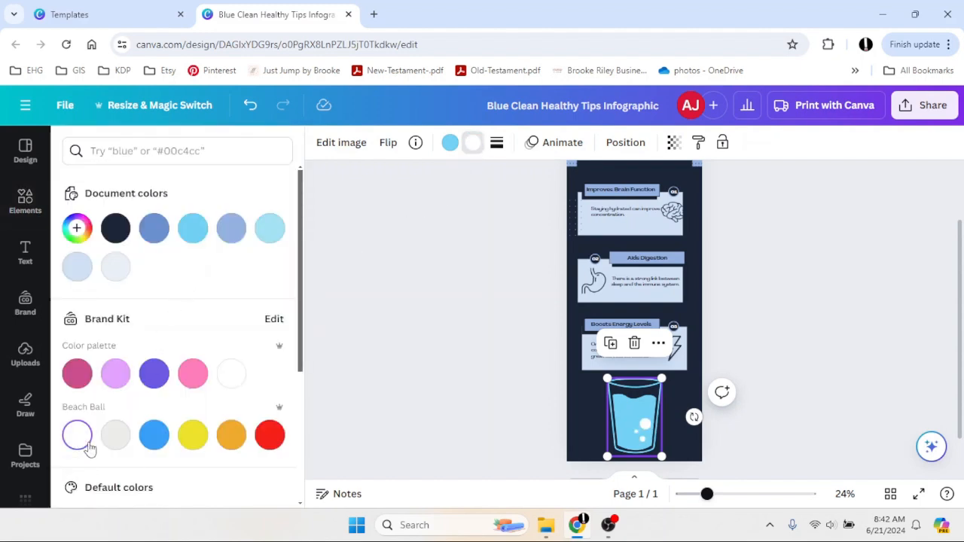
click(450, 145)
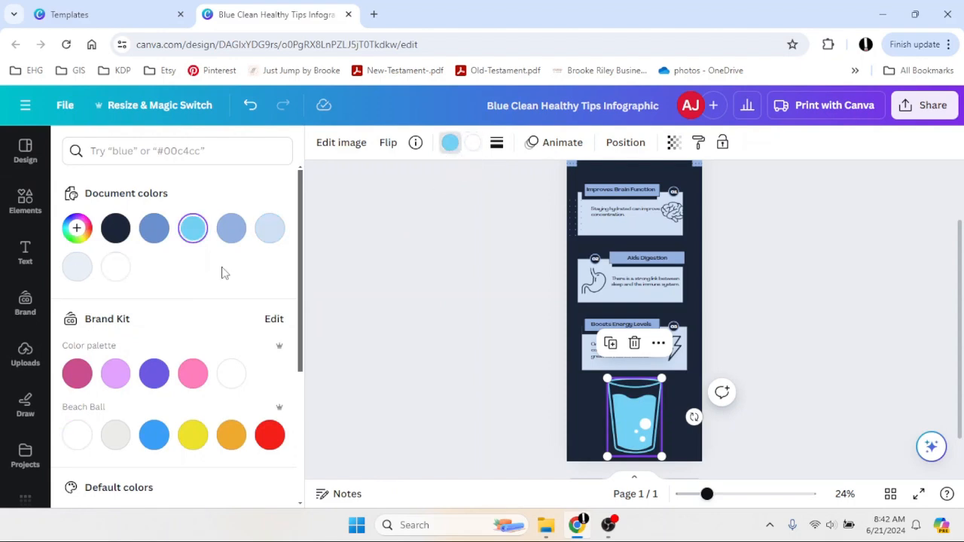
key(ctrl+z)
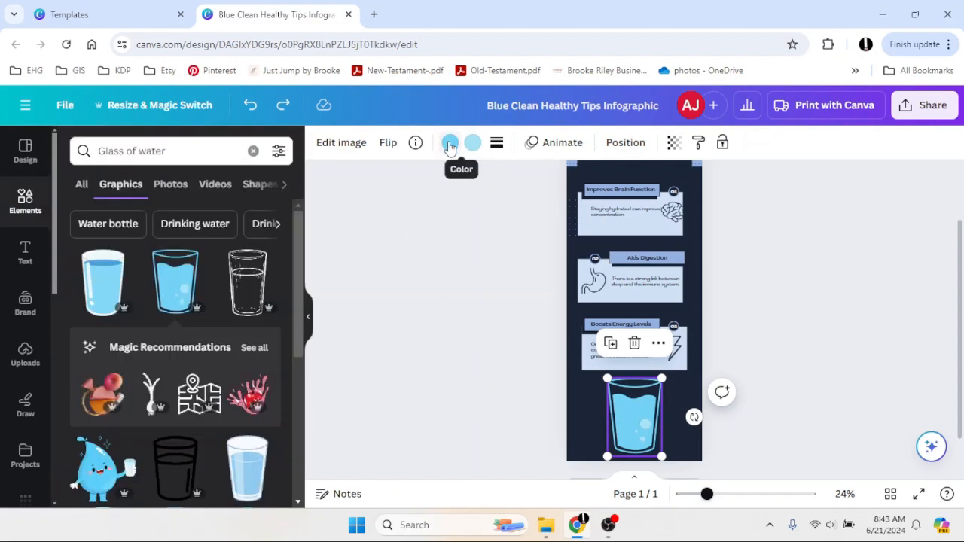
Recolor the glass graphic's outline and water with the medium blue document color that matches the infographic.
click(450, 144)
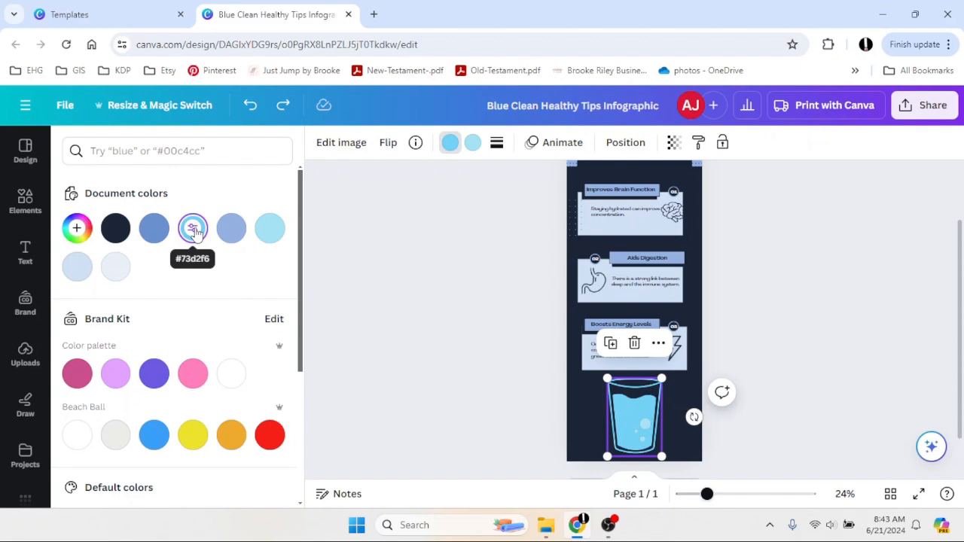
click(638, 410)
click(450, 142)
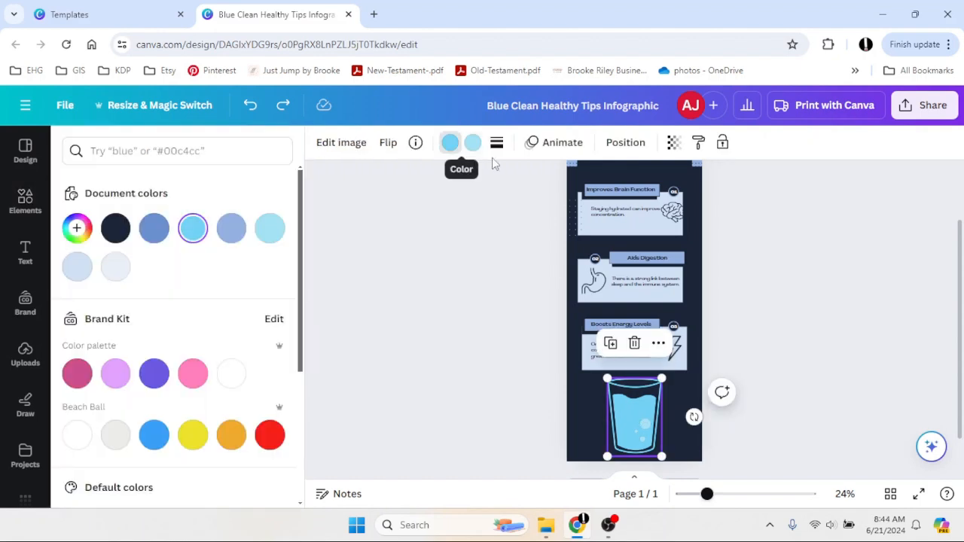
click(156, 236)
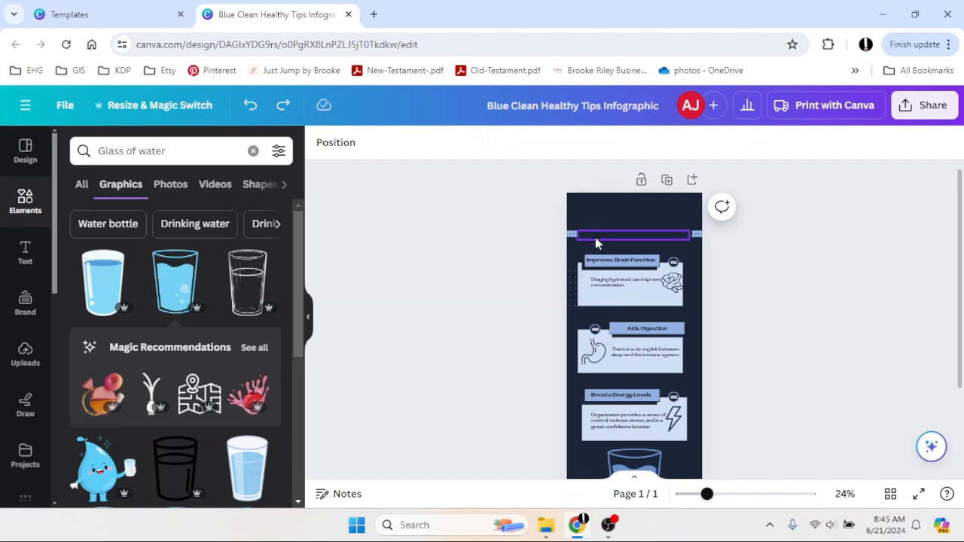
Change the color of the whole title text to a light tint.
click(595, 238)
click(595, 237)
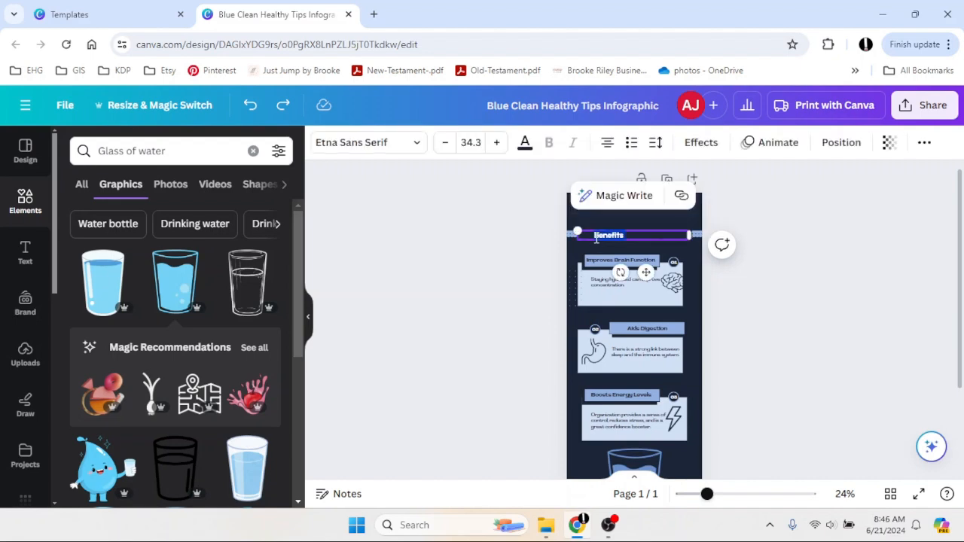
click(596, 238)
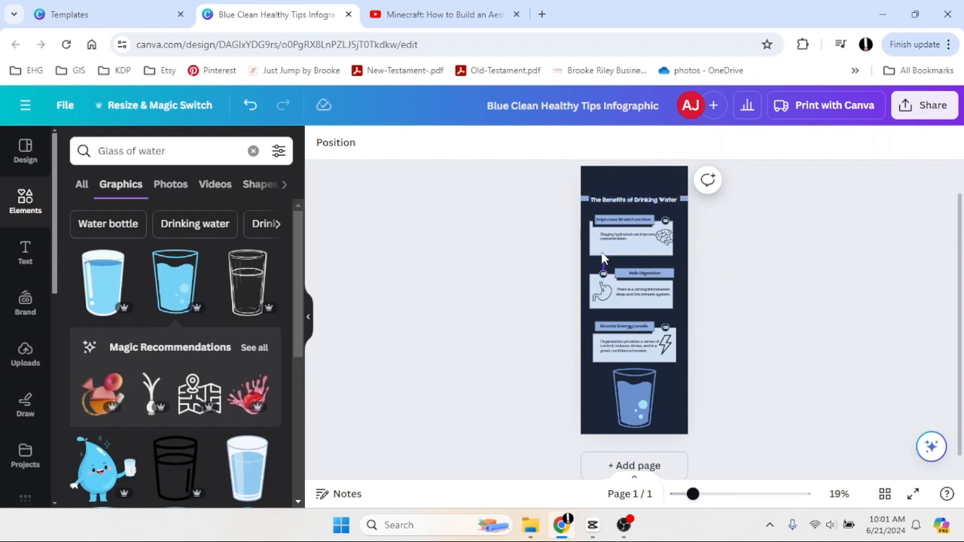
Check the fill color of the "Improves Brain Function" box and open the text color choices for the title.
click(603, 258)
click(630, 249)
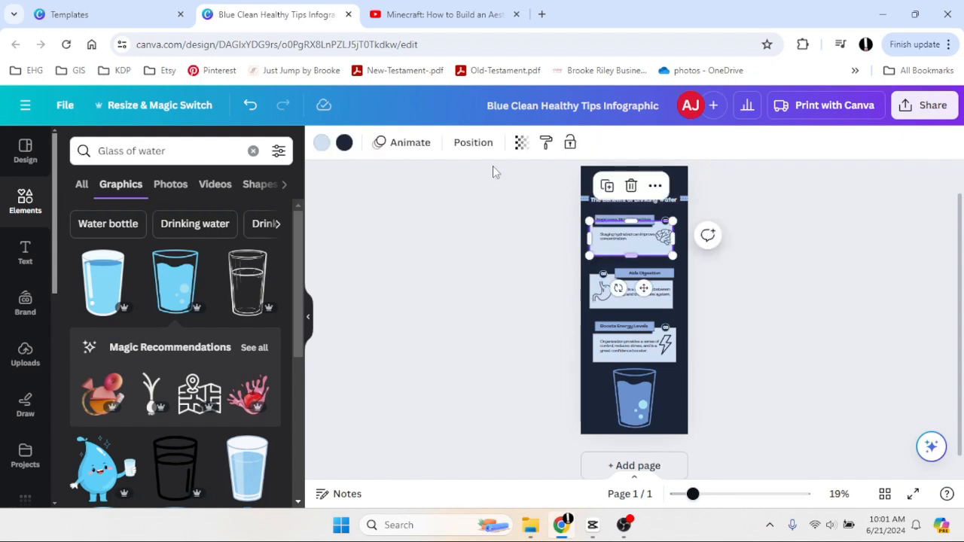
click(326, 150)
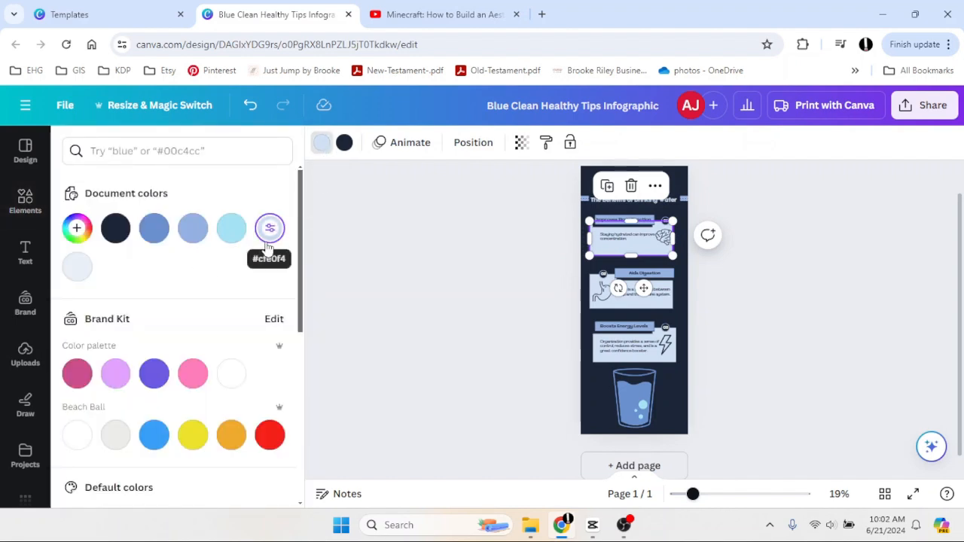
click(472, 238)
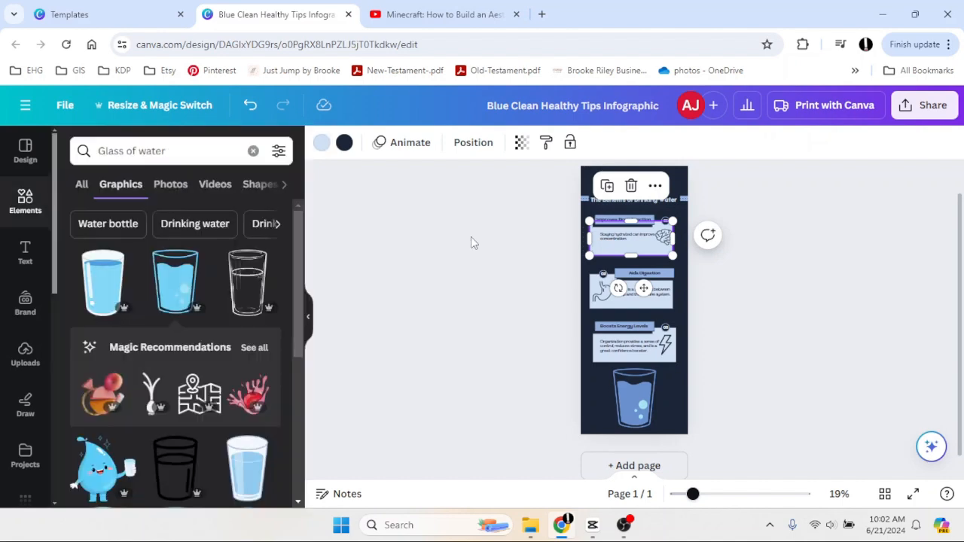
click(629, 195)
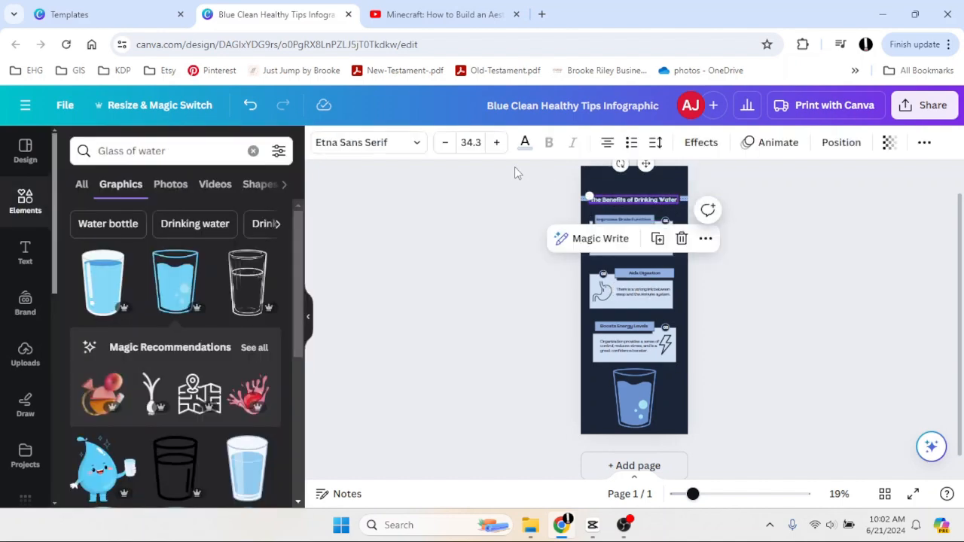
click(524, 143)
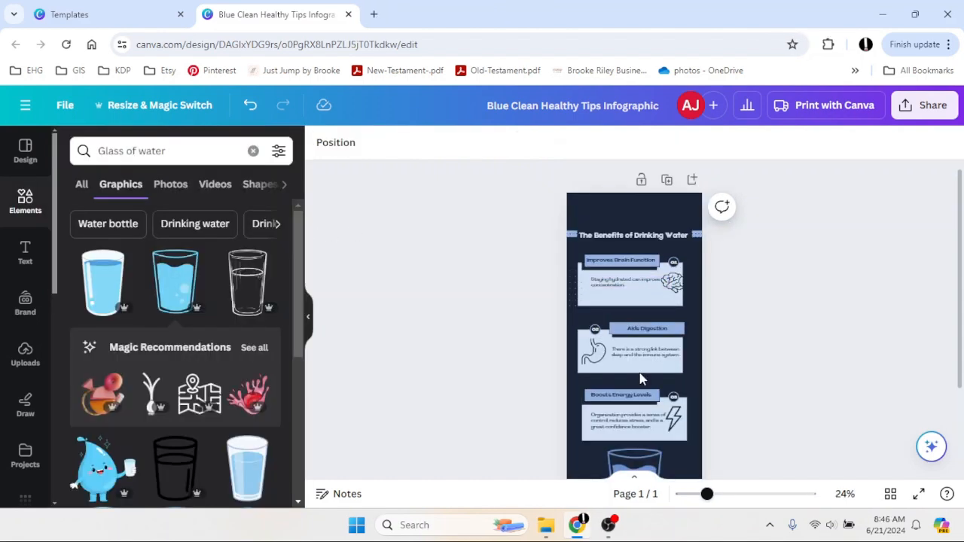
Open the download settings for the finished infographic and look through the available file types.
scroll(493, 345, down, 2)
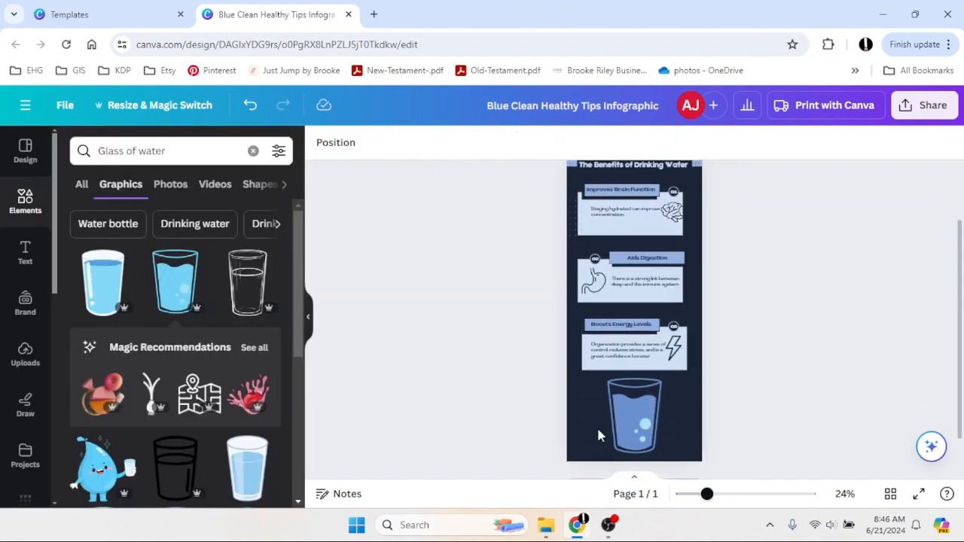
drag(724, 495, 698, 495)
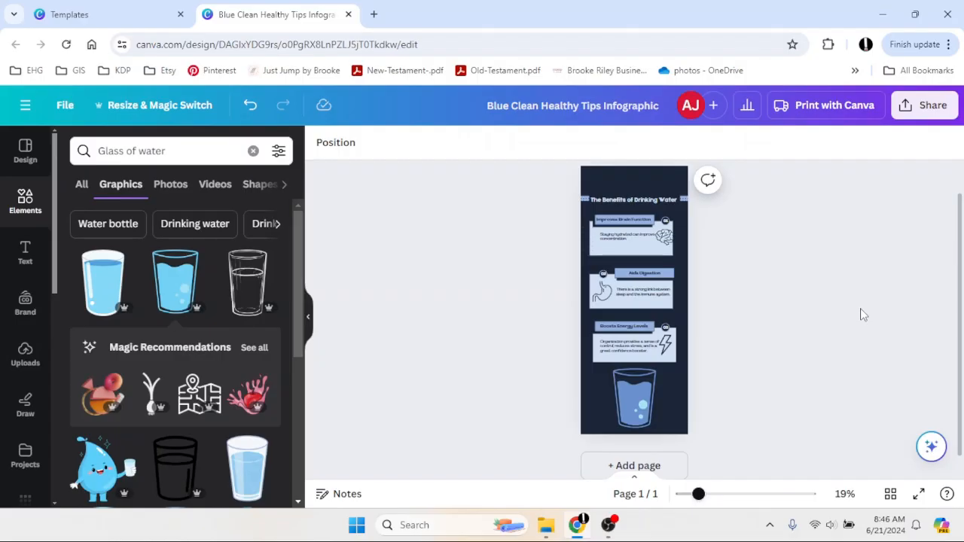
click(934, 104)
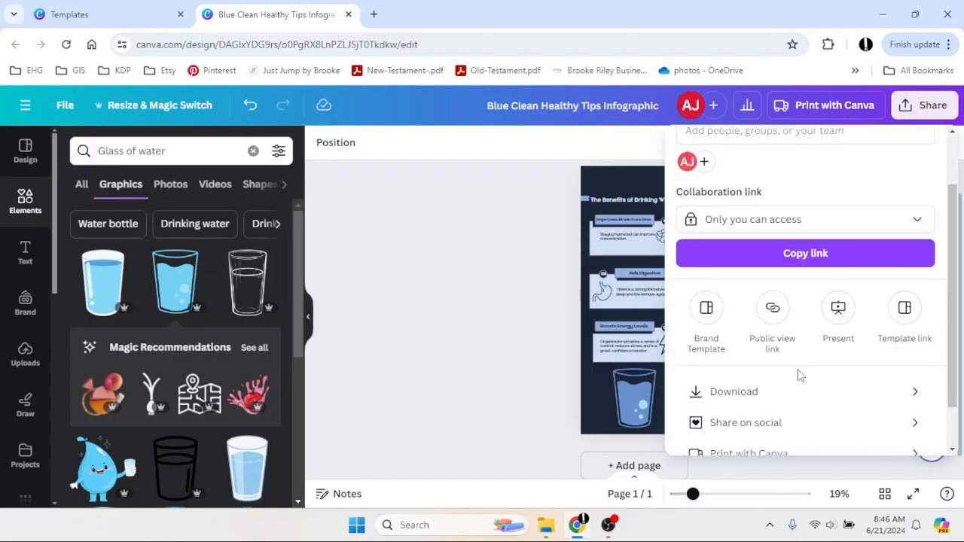
click(766, 391)
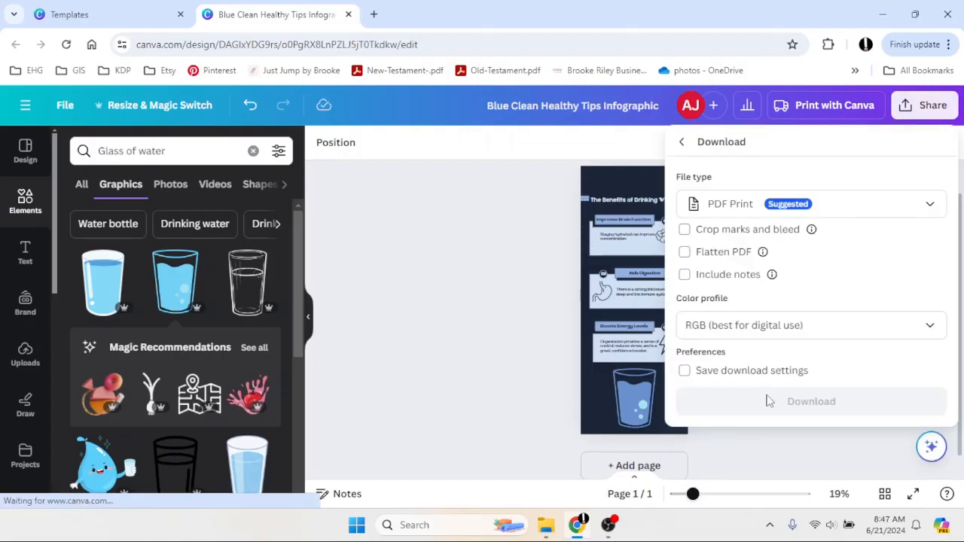
click(717, 205)
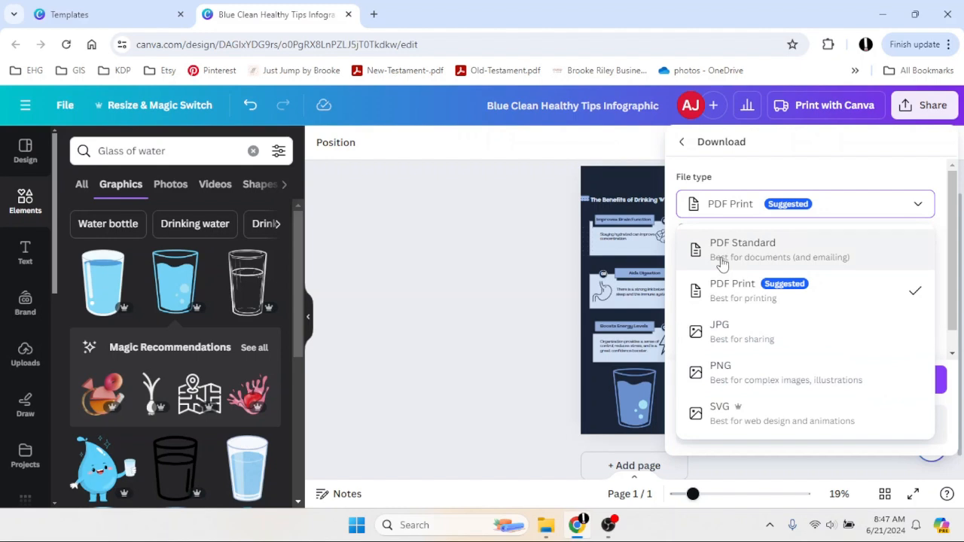
Look through the options for sharing the design on social media and close them.
click(922, 106)
click(923, 106)
scroll(744, 357, down, 3)
click(747, 368)
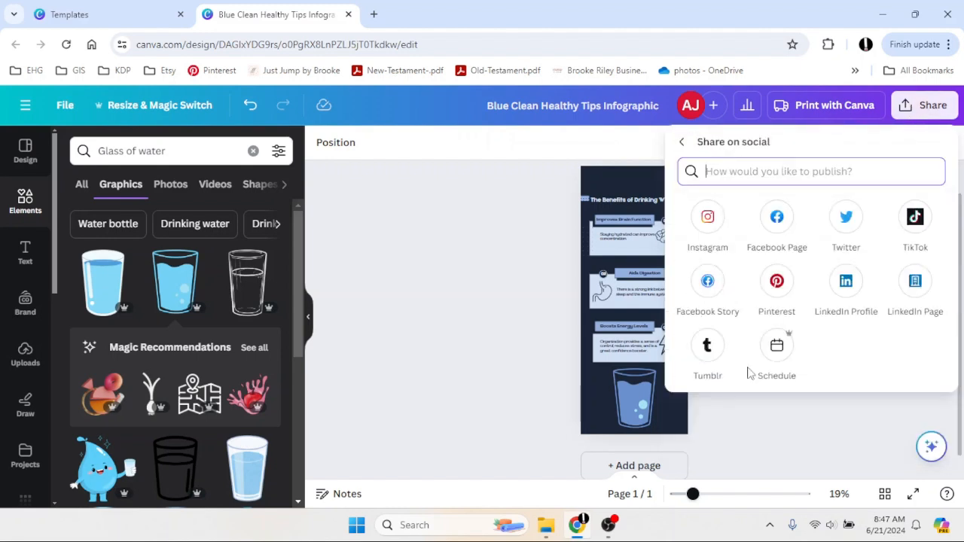
click(554, 308)
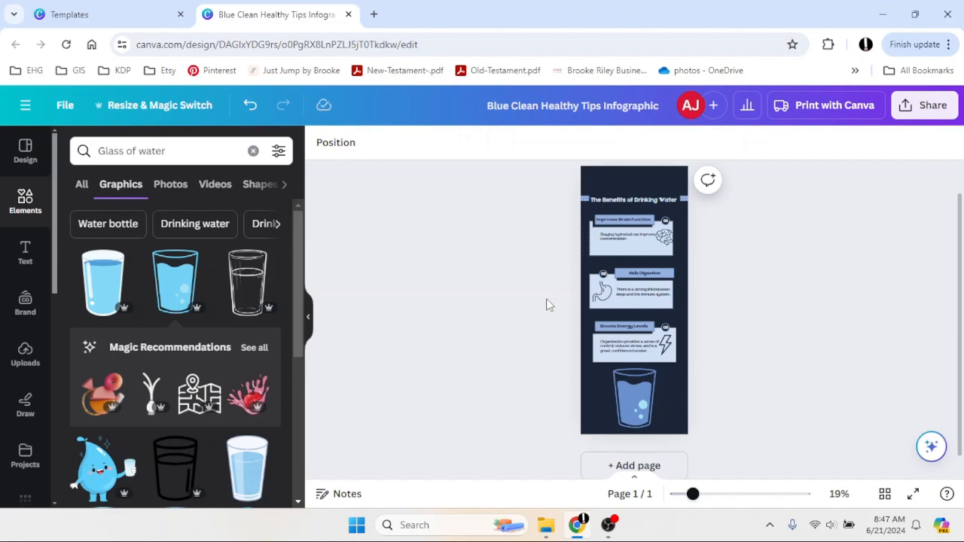